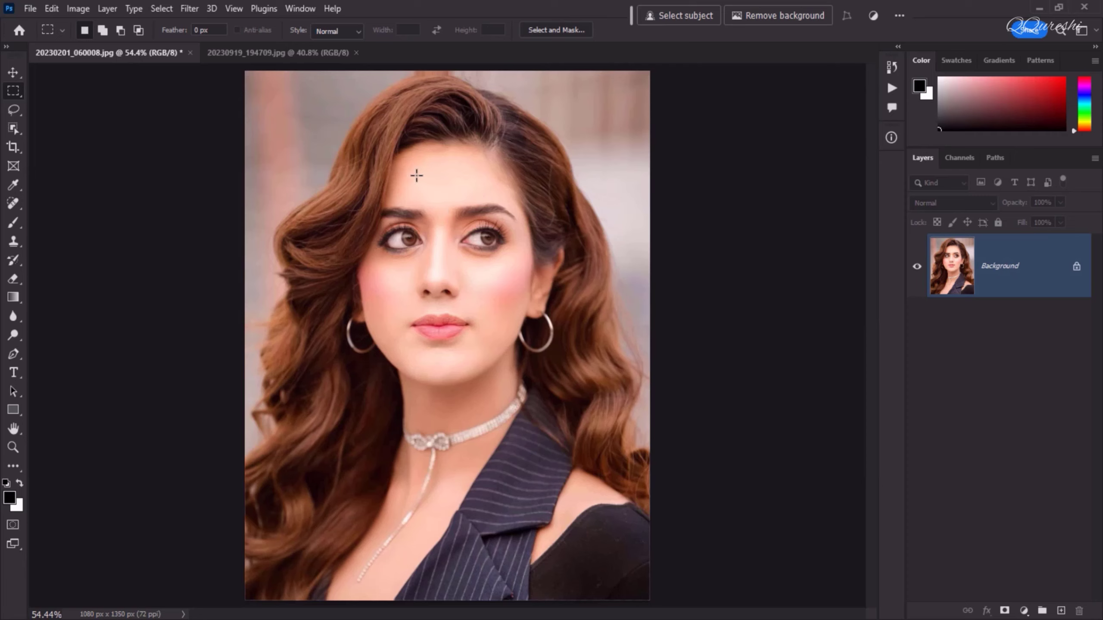
Duplicate the Background layer of the portrait and apply the Average blur filter to the copy
key(ctrl+j)
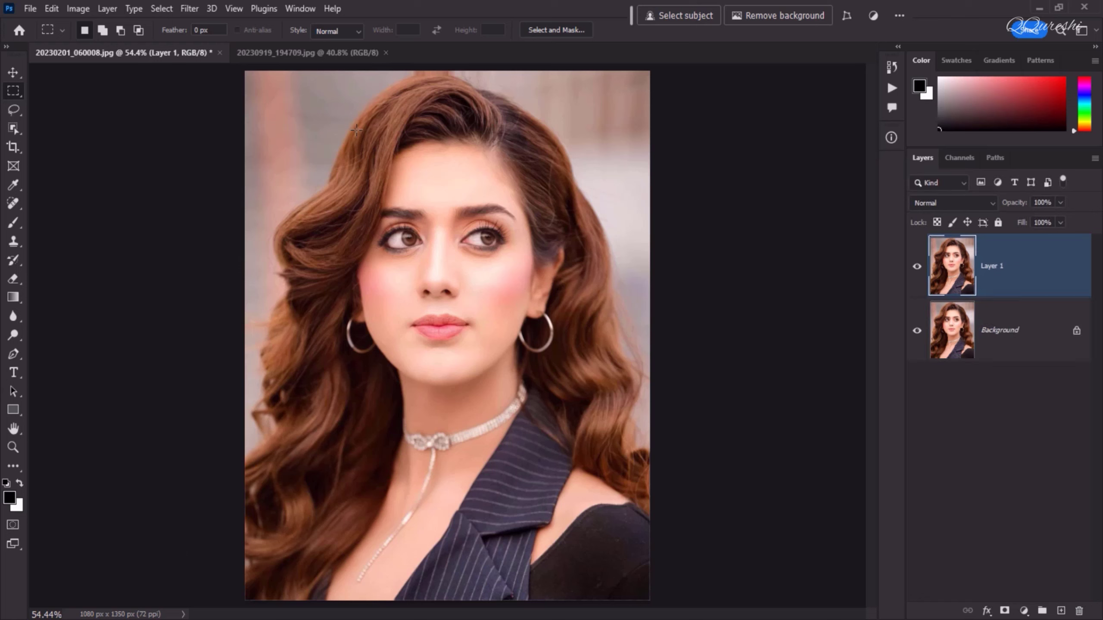
click(189, 9)
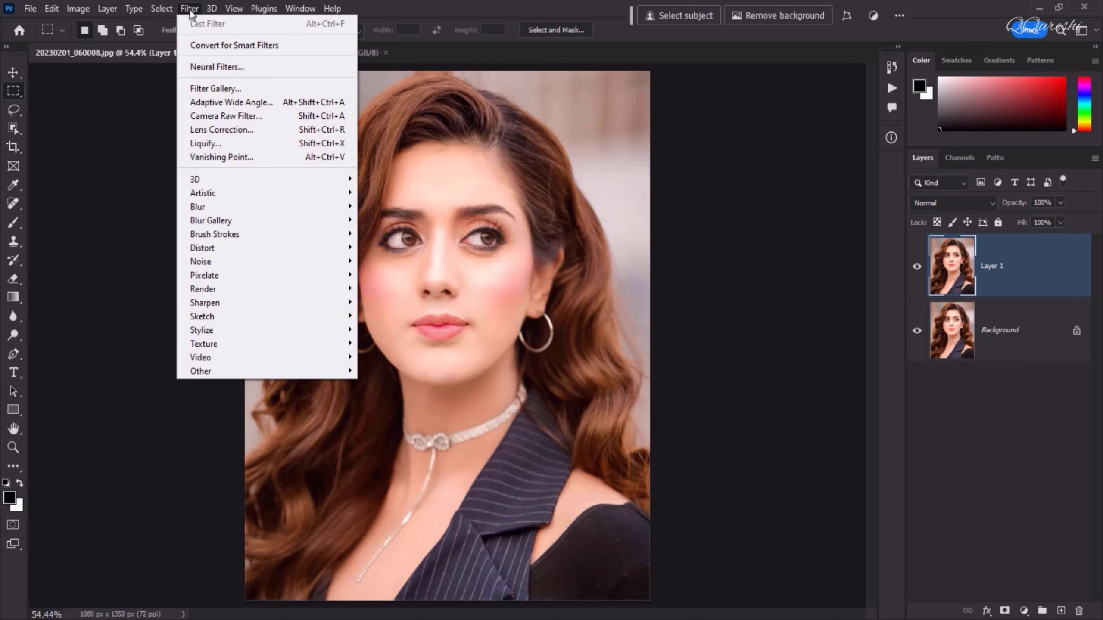
mouse_move(199, 208)
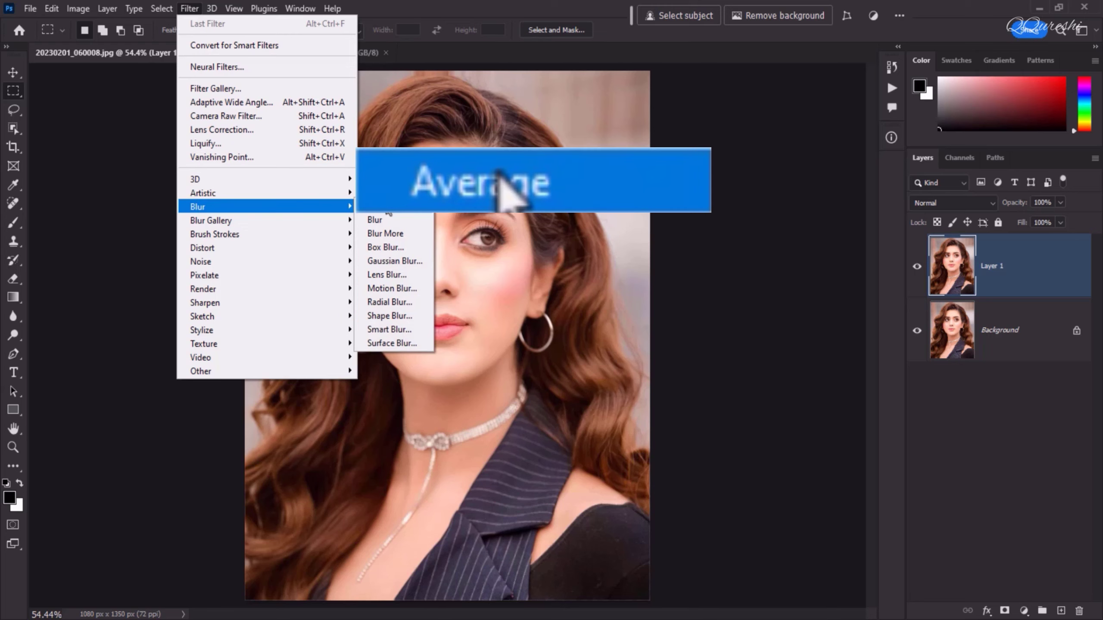
click(402, 207)
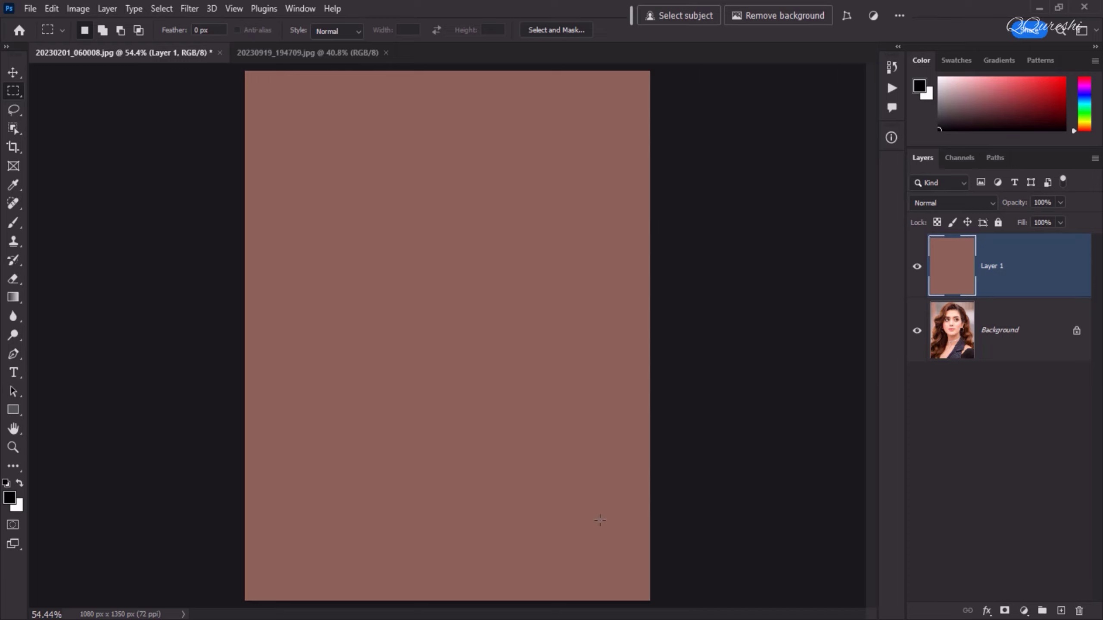
Scale the averaged color layer down to about 24% in the upper-left corner of the portrait
key(ctrl+t)
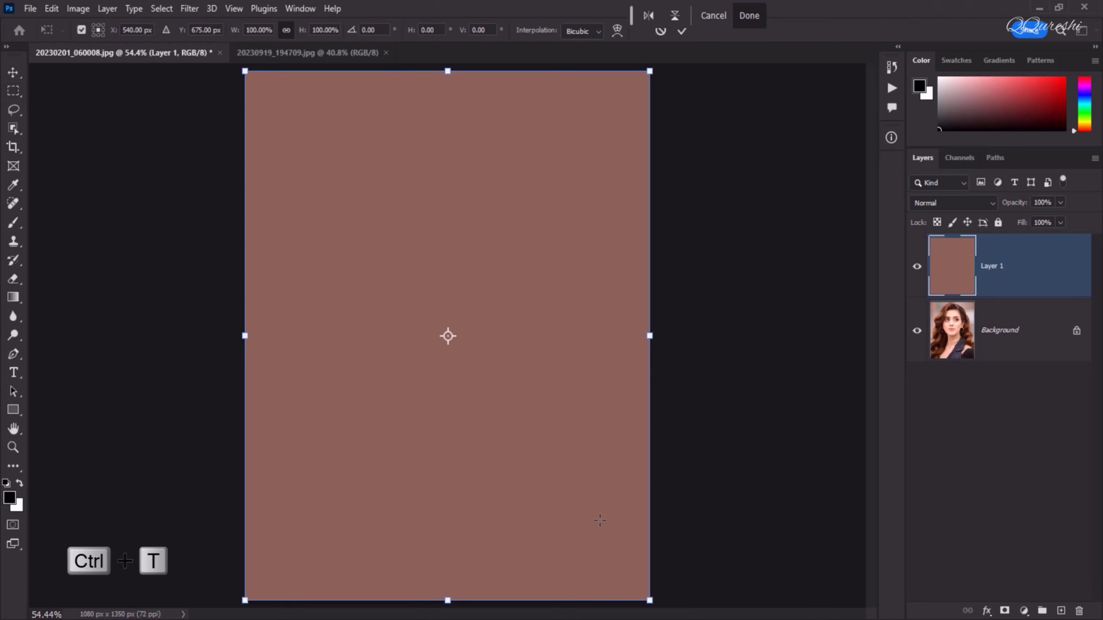
drag(648, 600, 367, 173)
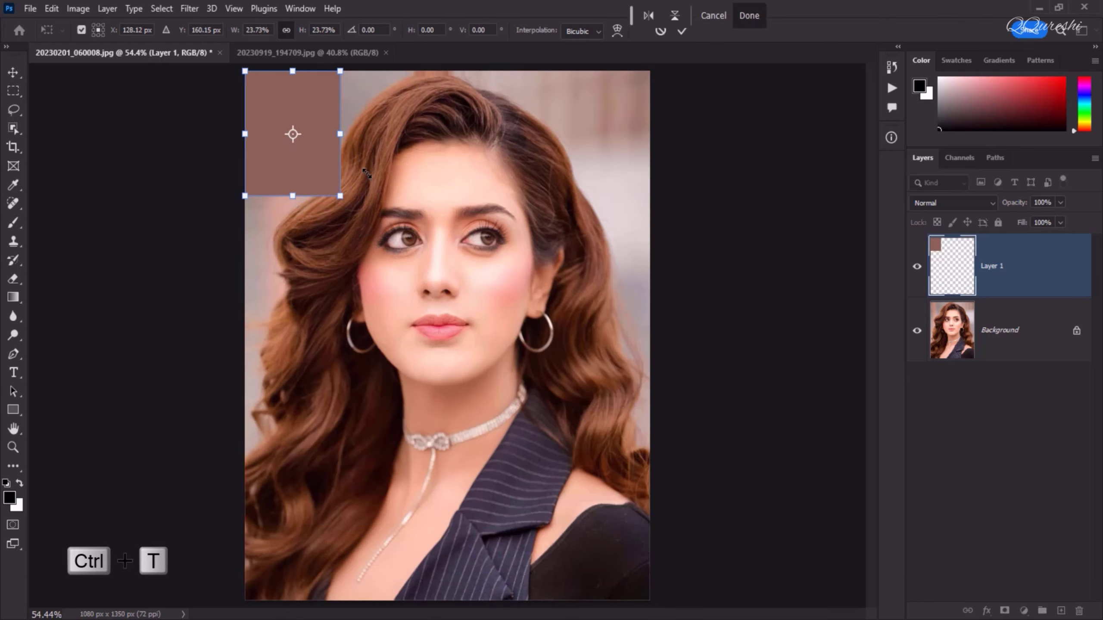
key(Return)
key(m)
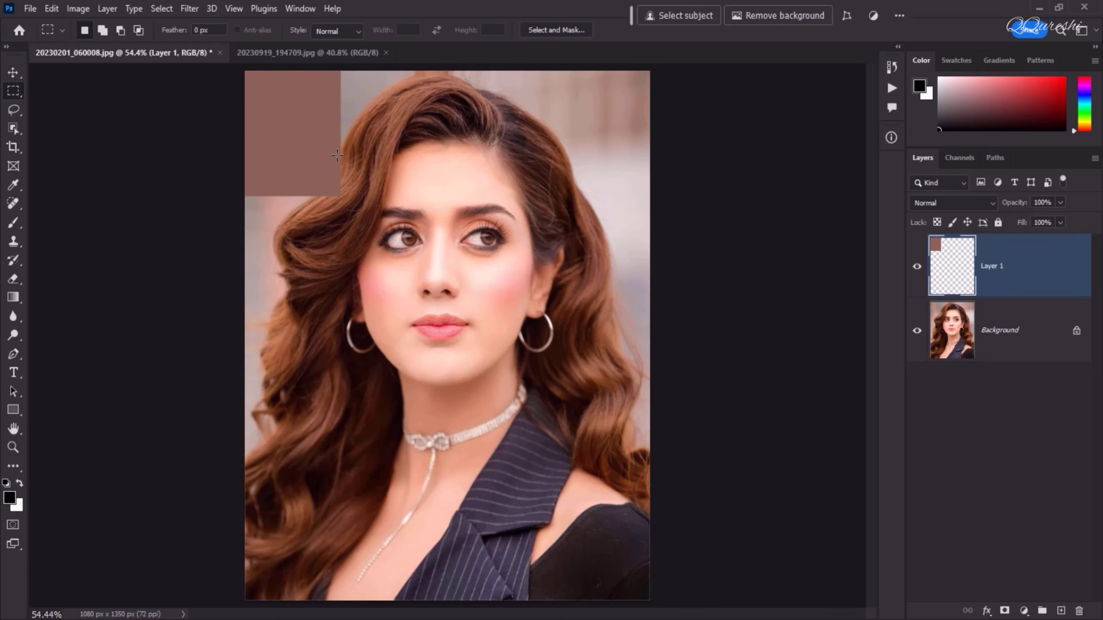
In 20230919_194709.jpg, duplicate the Background layer and apply the Average blur filter to the copy
click(285, 52)
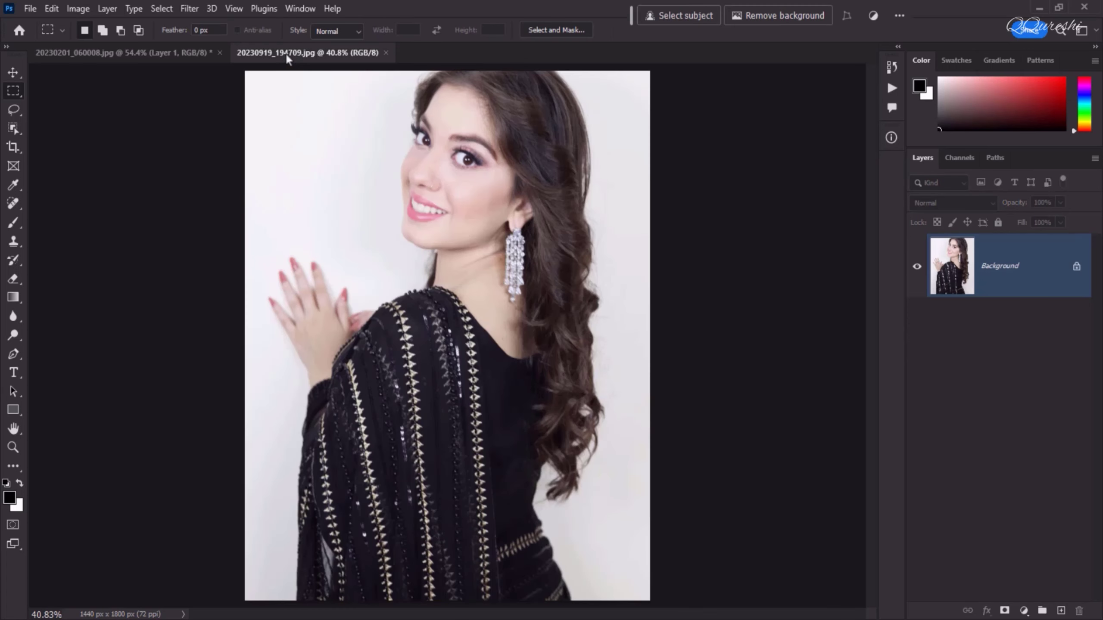
key(ctrl+j)
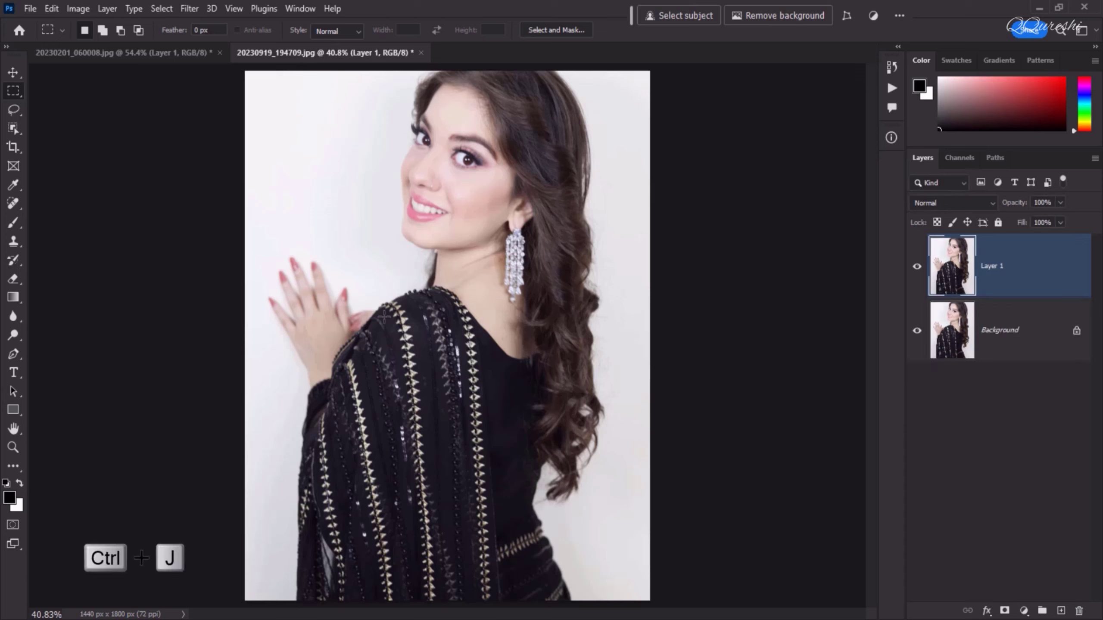
click(189, 9)
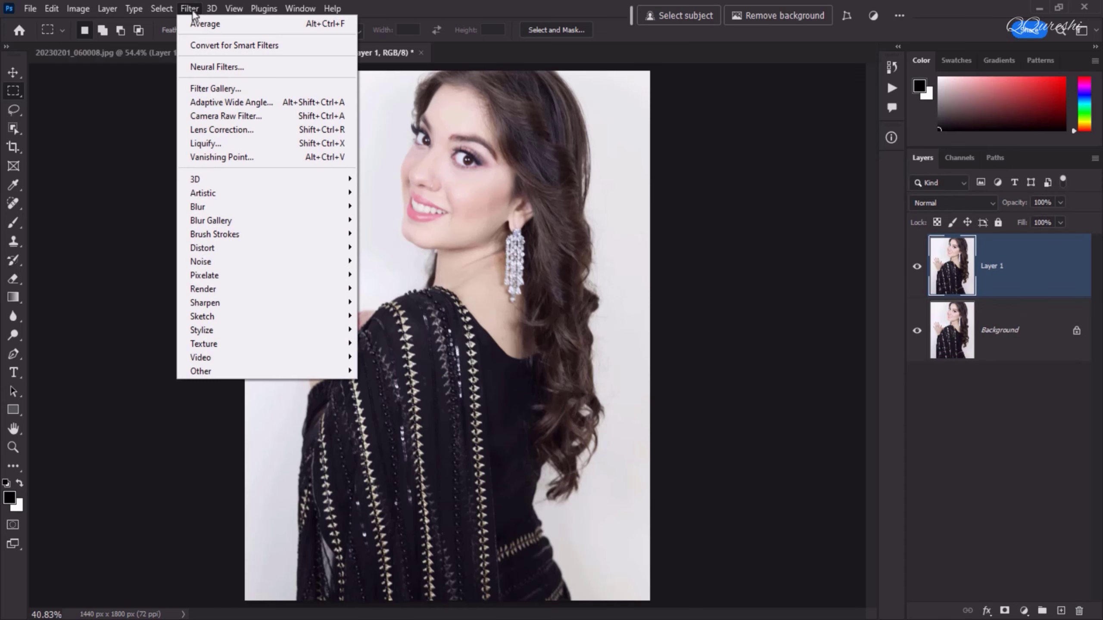
click(205, 24)
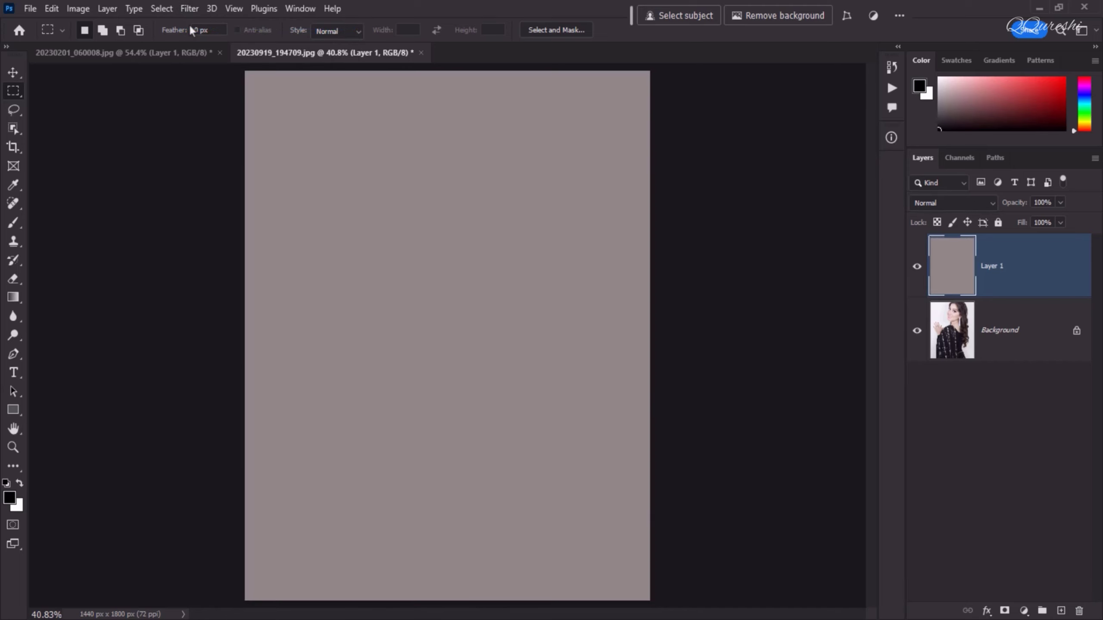
Scale the averaged grey layer down to about 19% in the upper-left corner of the photo
key(ctrl+t)
drag(650, 601, 343, 146)
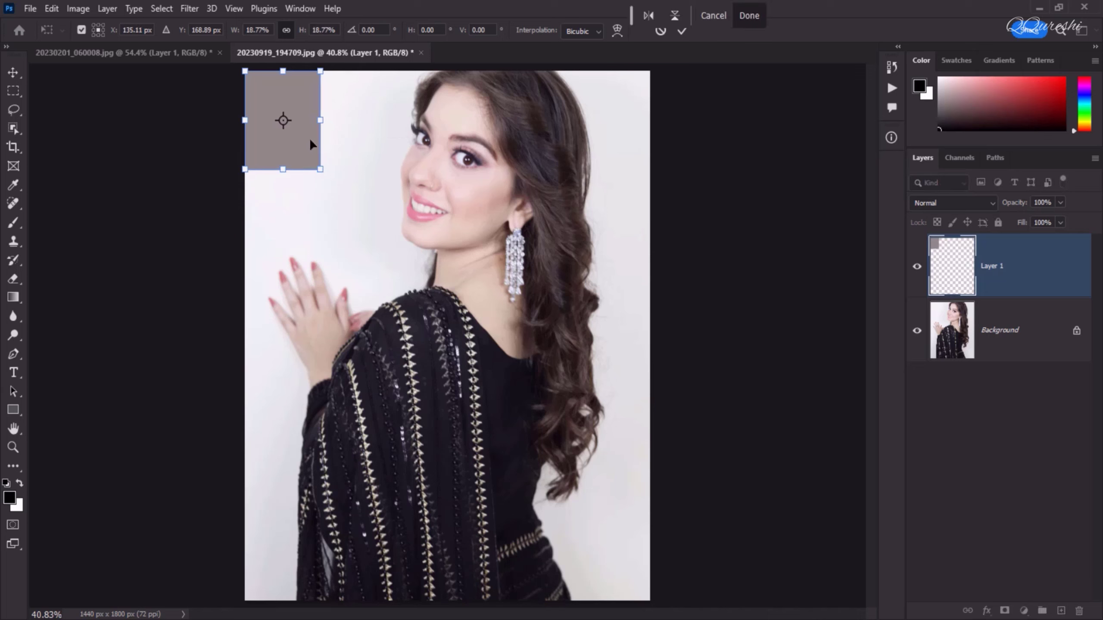
key(Return)
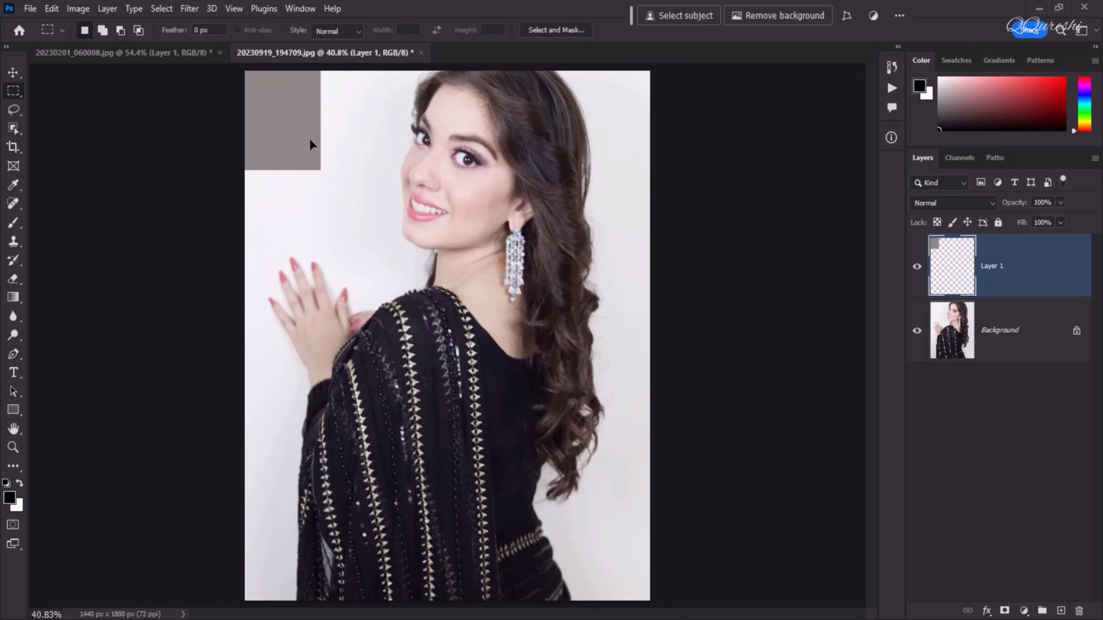
Copy the brown color swatch layer from 20230201_060008.jpg into the 20230919_194709.jpg document
click(174, 52)
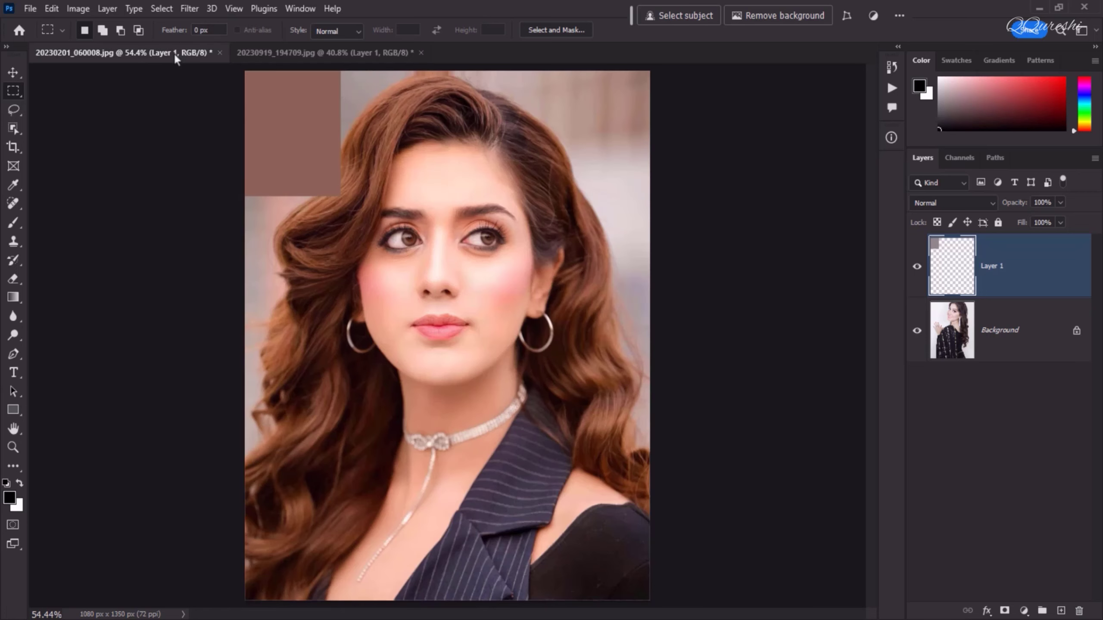
click(13, 73)
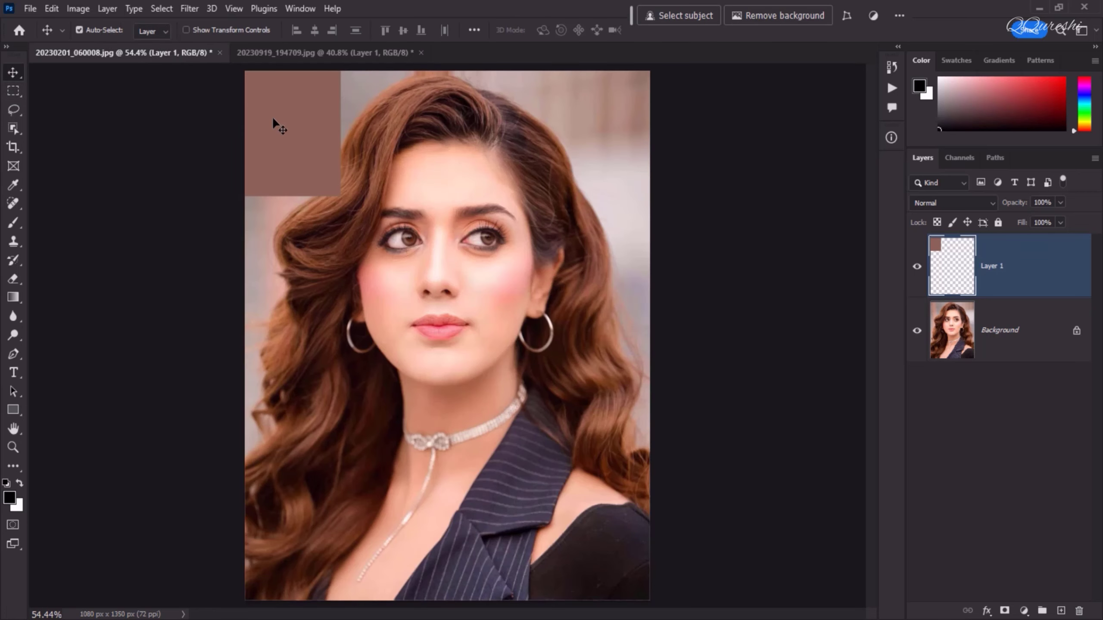
drag(307, 117, 309, 51)
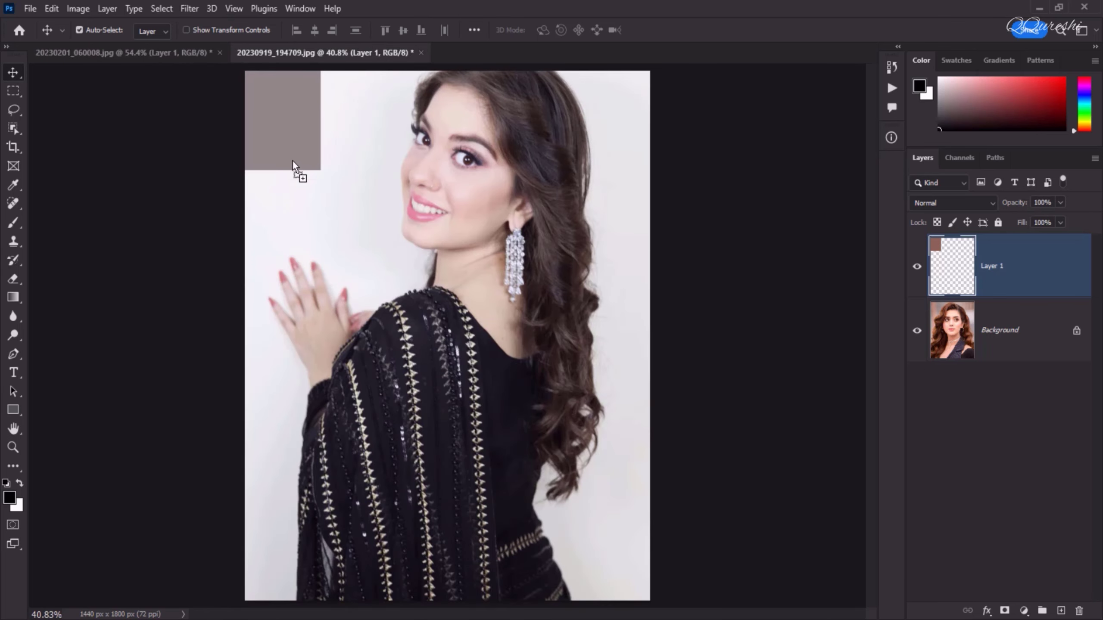
drag(292, 160, 293, 203)
Arrange the two swatches side by side along the photo's upper edge, with brown in the left corner and grey beside it
drag(289, 118, 377, 125)
drag(282, 188, 269, 120)
drag(352, 127, 340, 127)
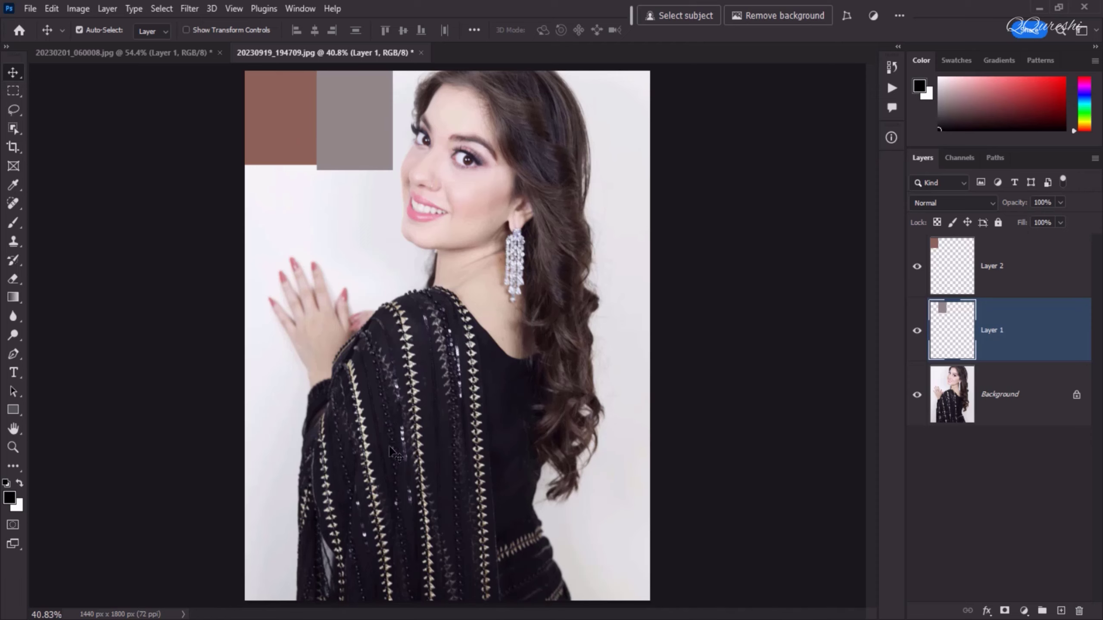
Select Layer 2 and place Color Sampler points on the brown swatch and on the grey swatch
click(1050, 268)
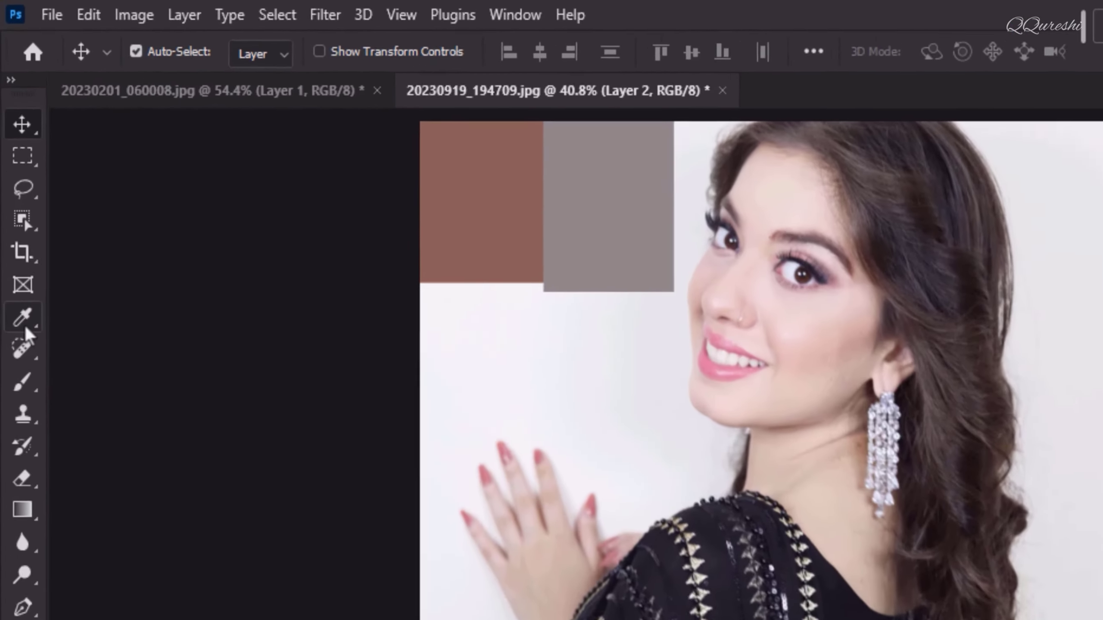
click(13, 186)
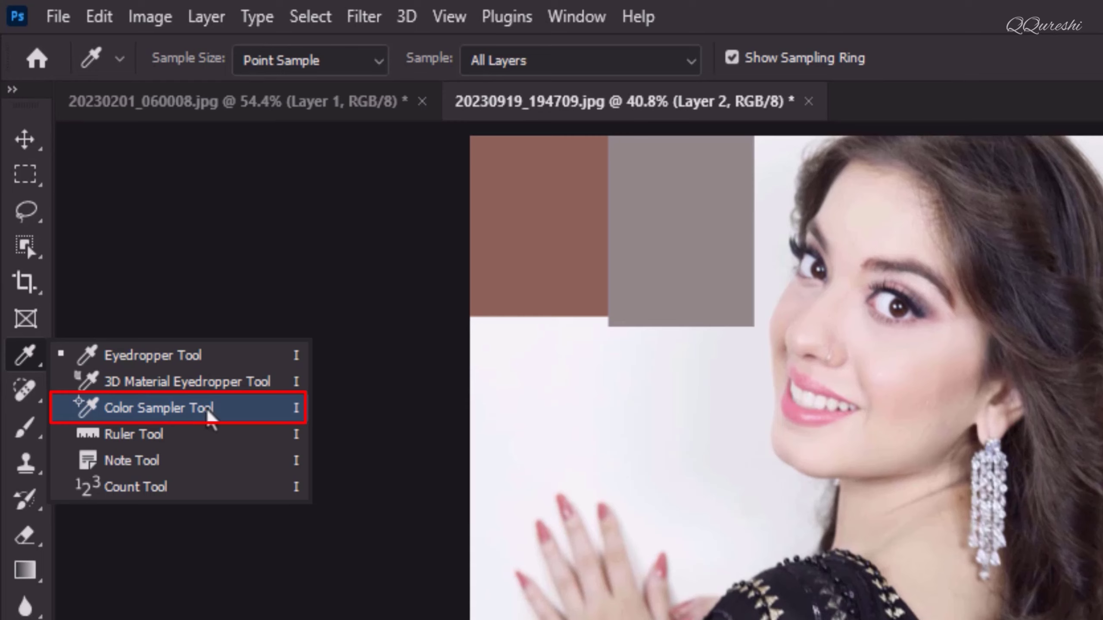
click(271, 409)
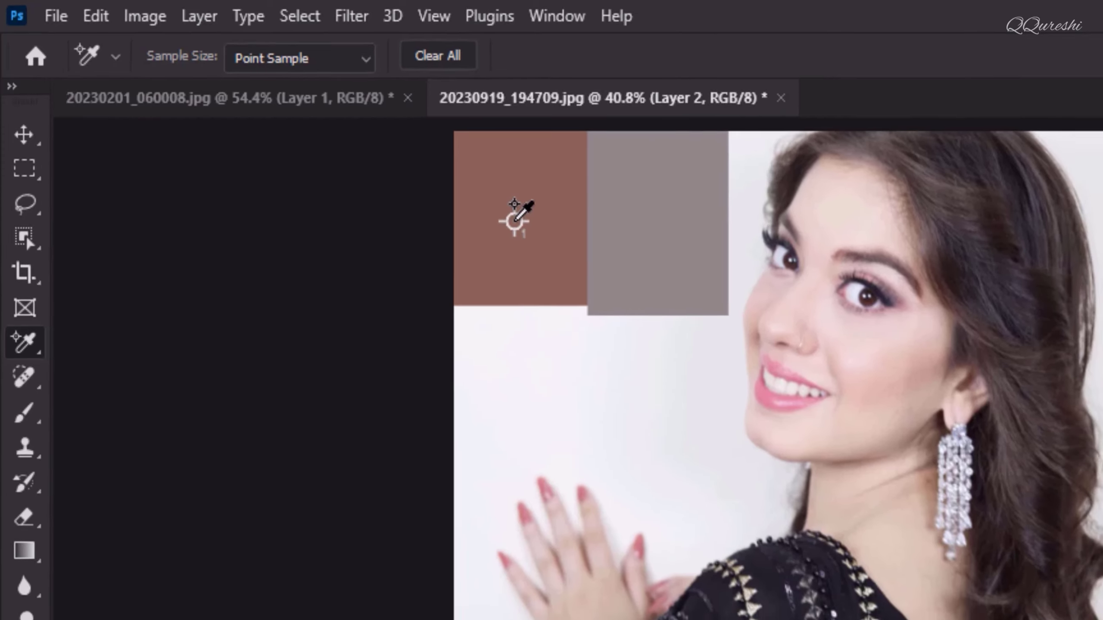
click(531, 225)
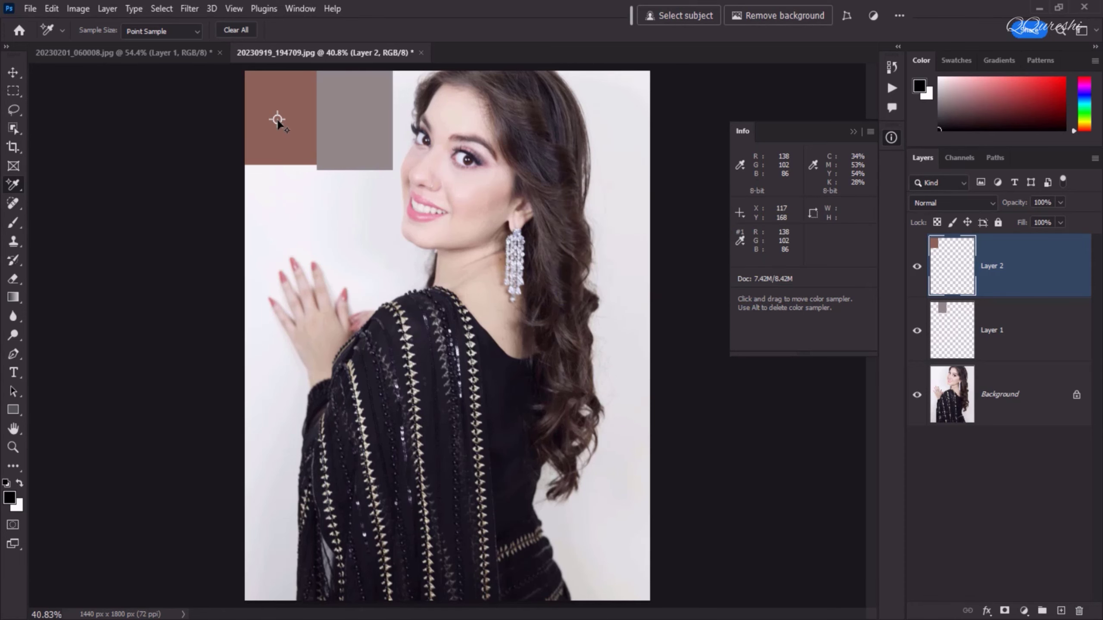
click(354, 120)
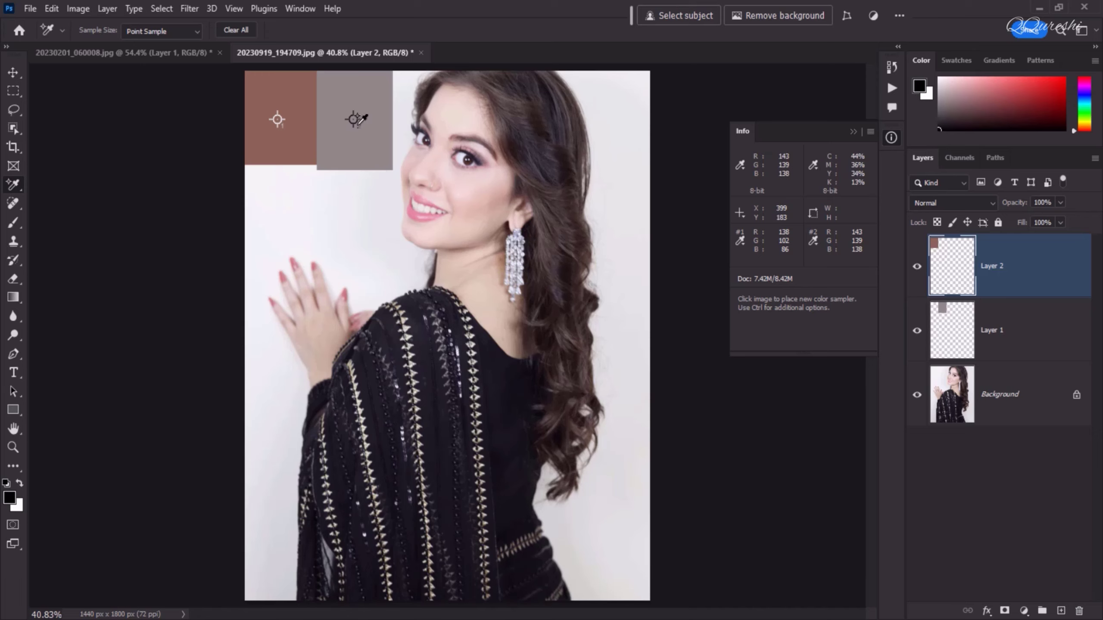
Add a Curves adjustment layer above Layer 2 and set a point on each channel's curve by sampling the grey swatch
click(1024, 612)
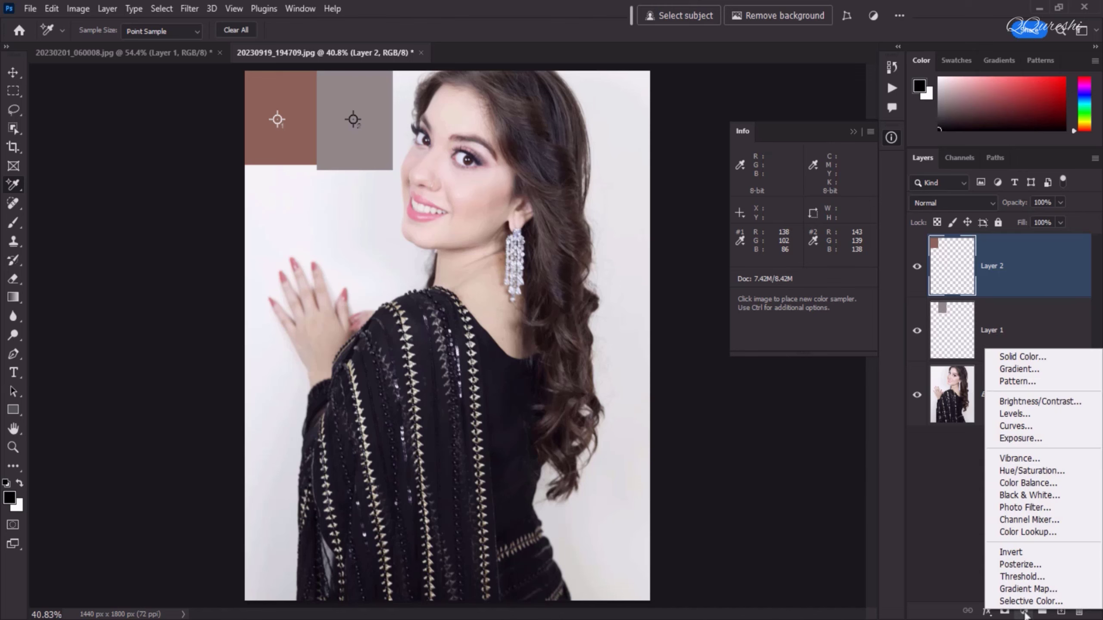
click(1022, 427)
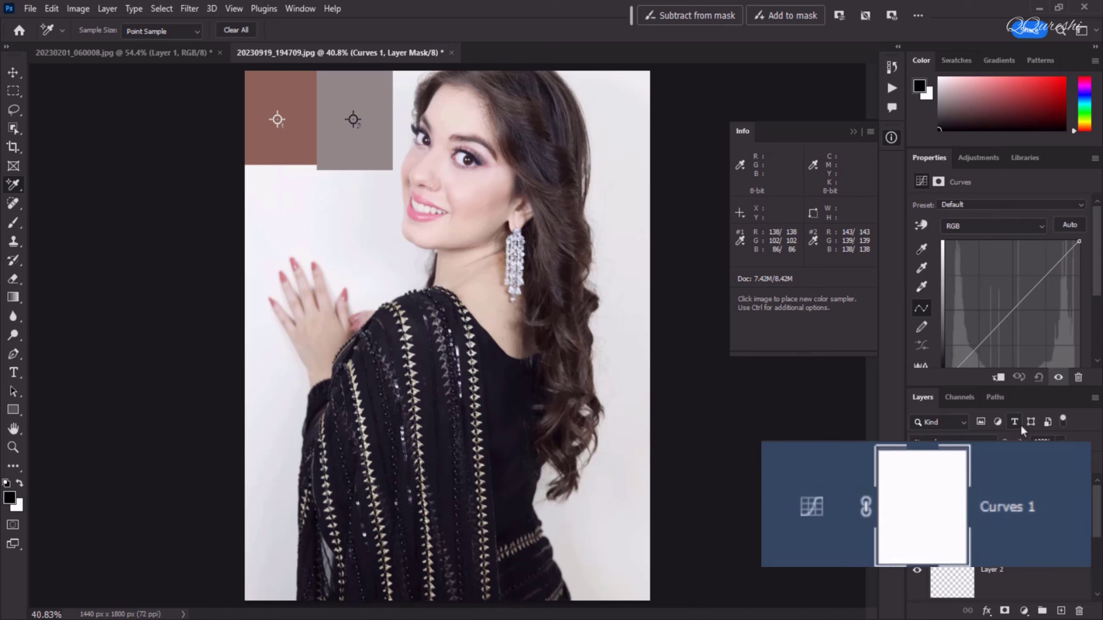
drag(978, 386, 977, 440)
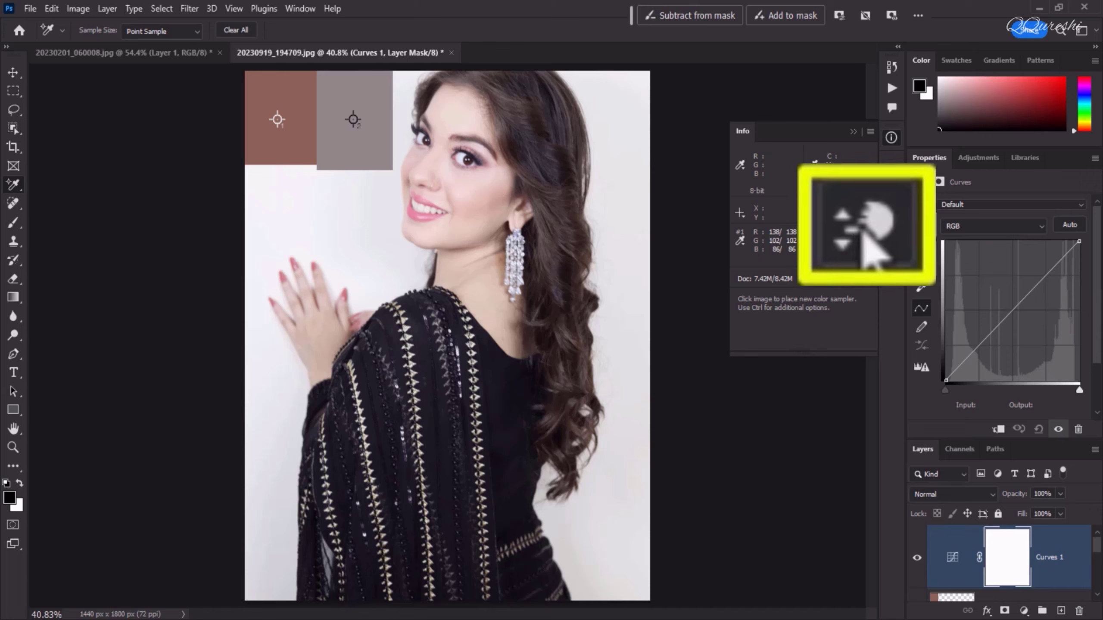
click(921, 226)
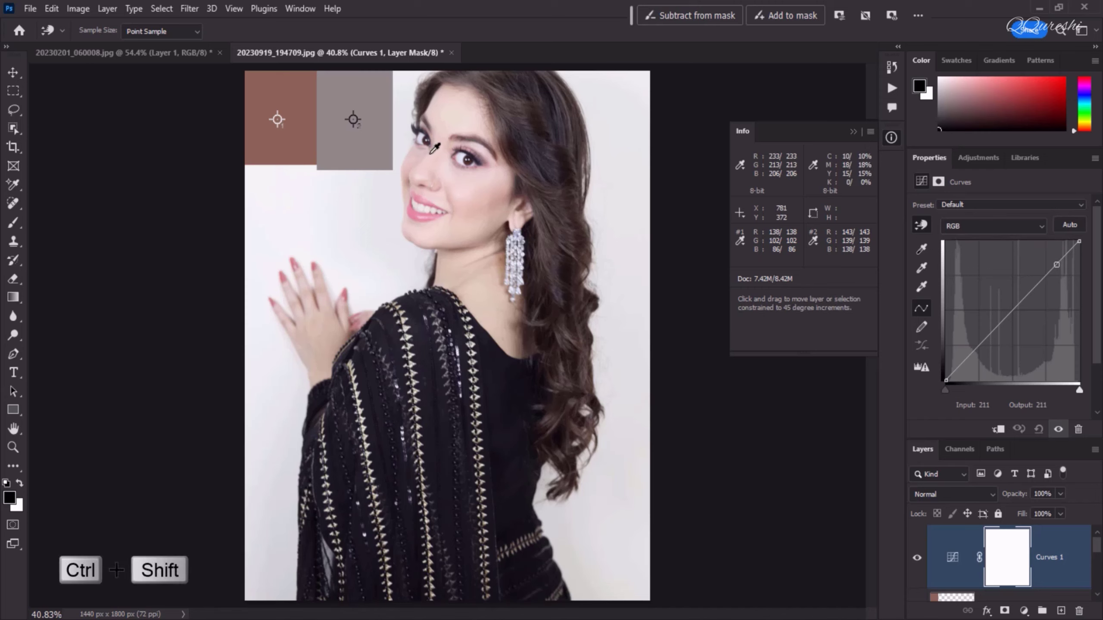
click(354, 118)
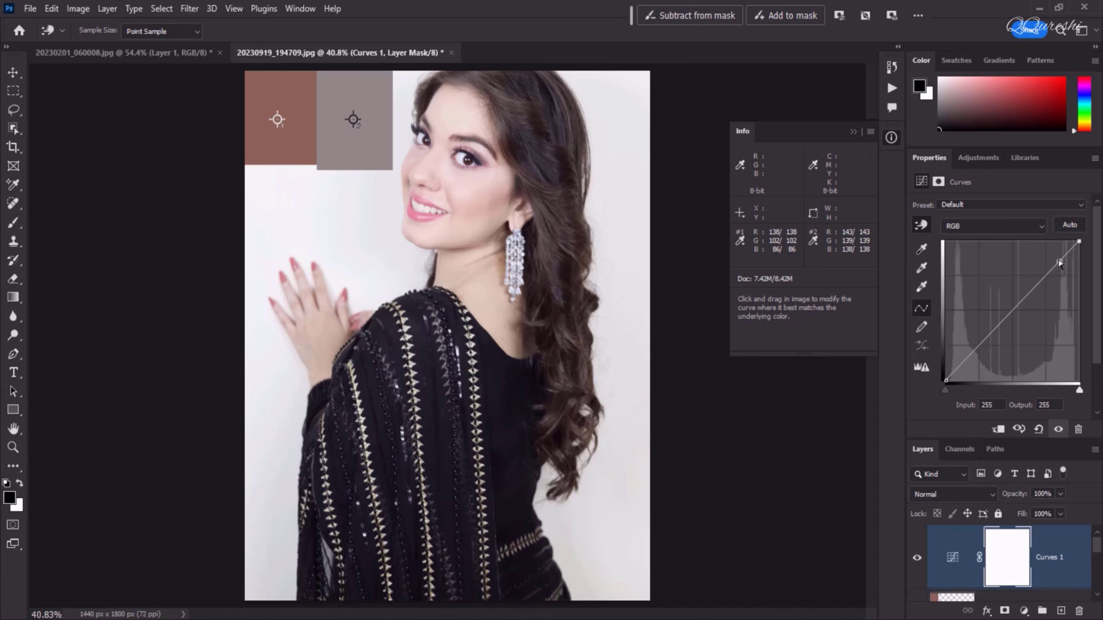
Set the output of the grey swatch's point on the Red curve to 138, matching the brown swatch's red value
click(954, 224)
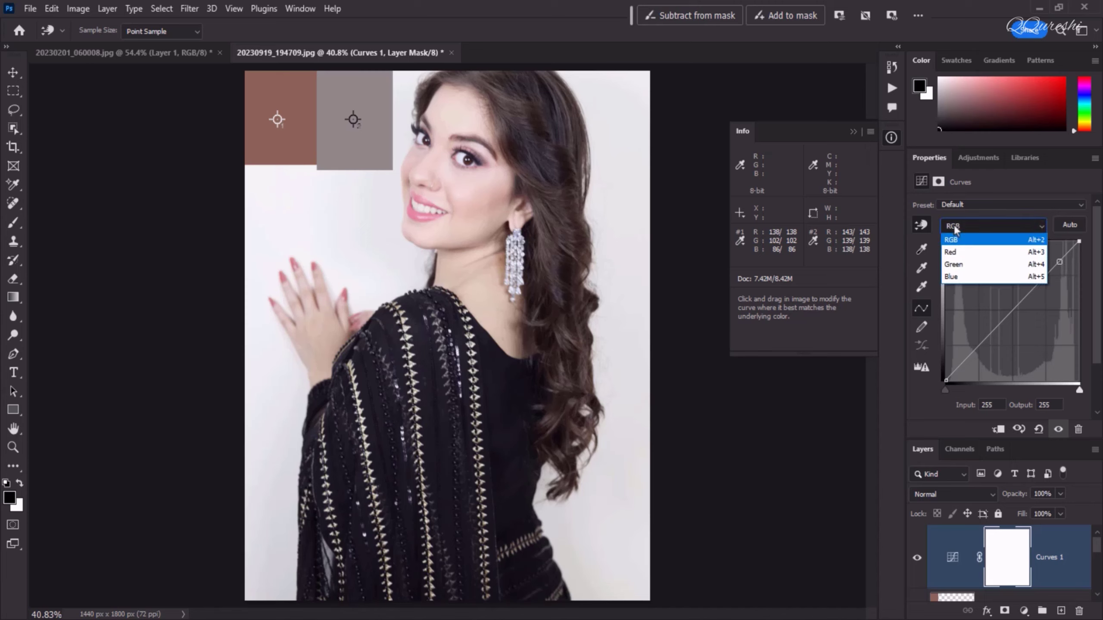
click(957, 253)
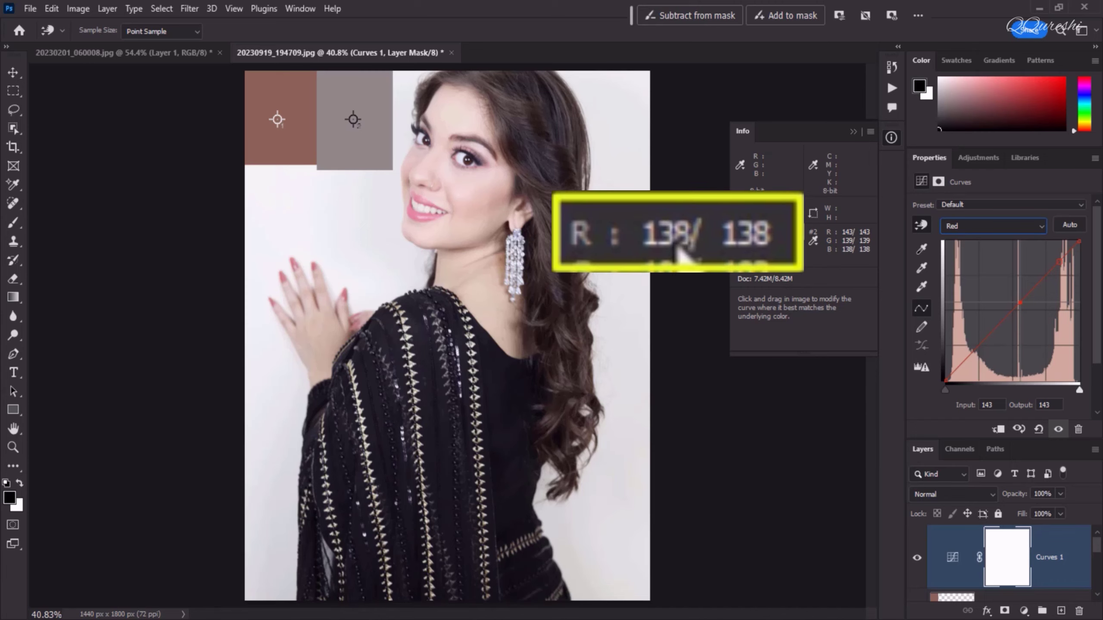
double_click(1052, 405)
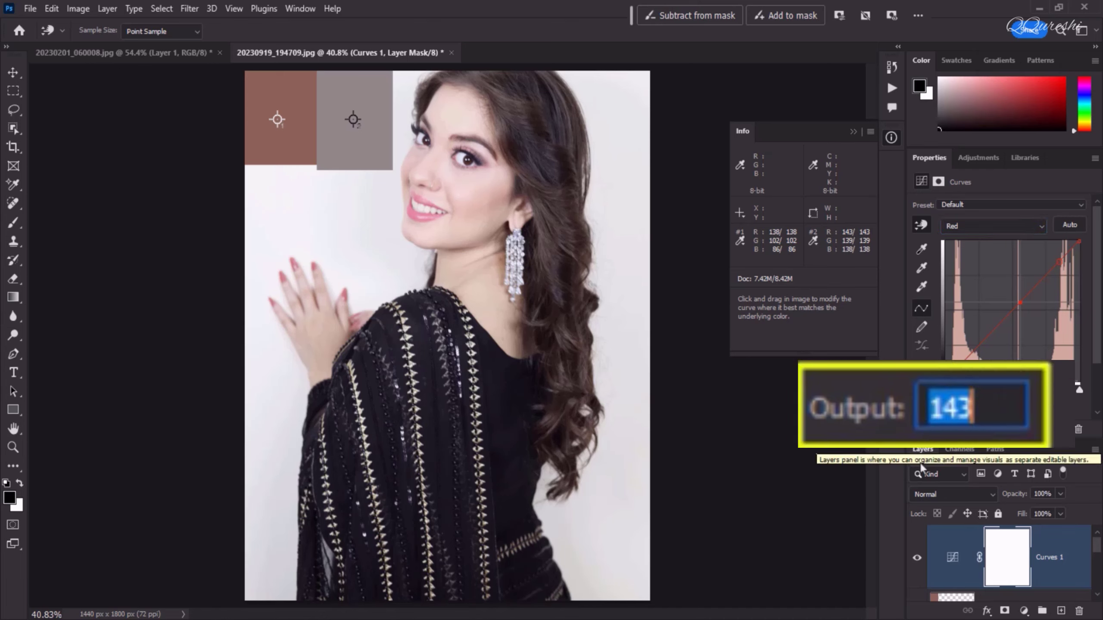
text(138)
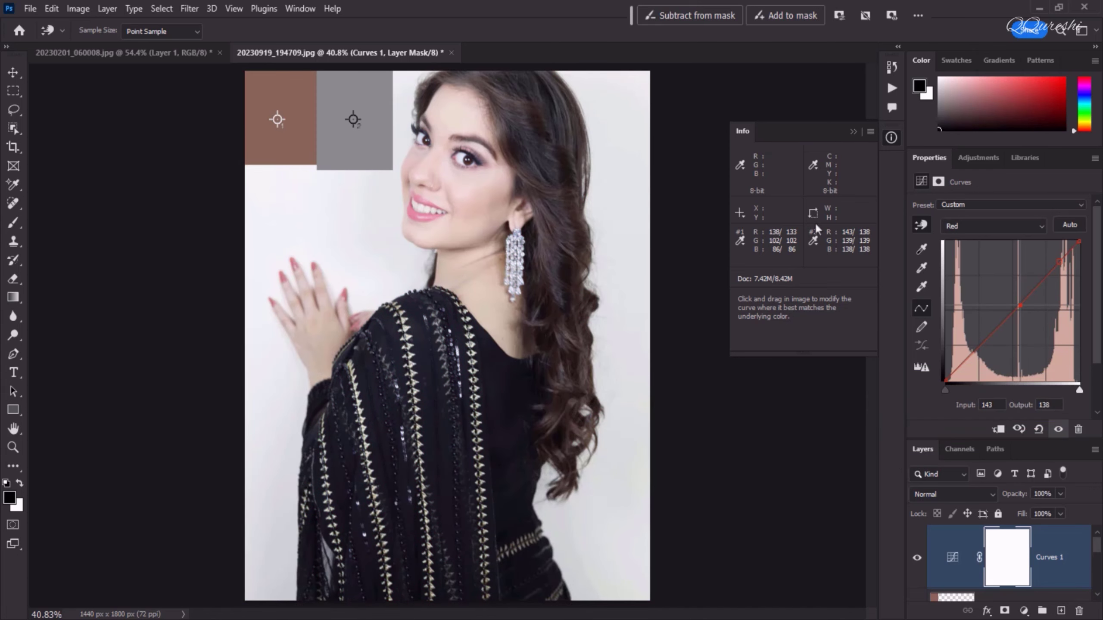
Set the output of the grey swatch's point on the Green curve to 102, matching the brown swatch's green value
click(972, 224)
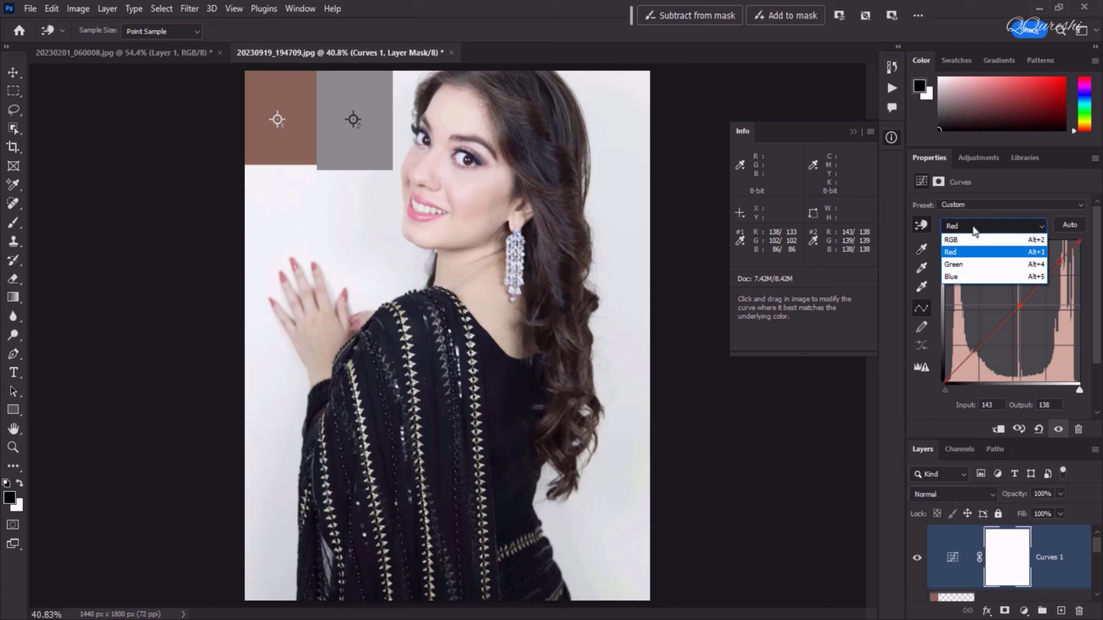
click(967, 264)
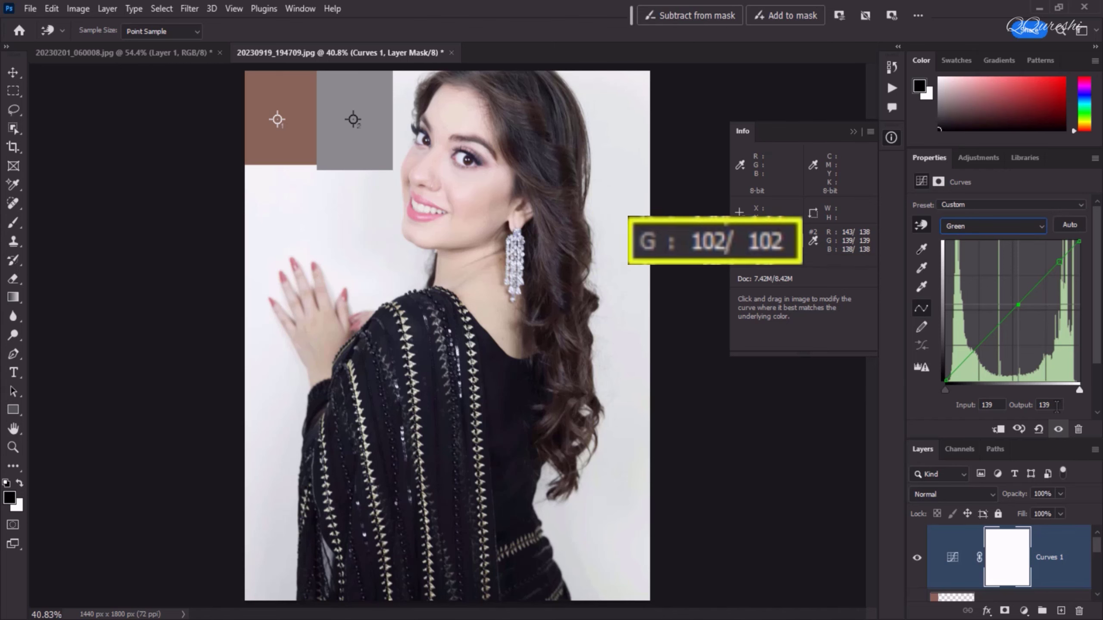
drag(1057, 406, 1035, 409)
text(102)
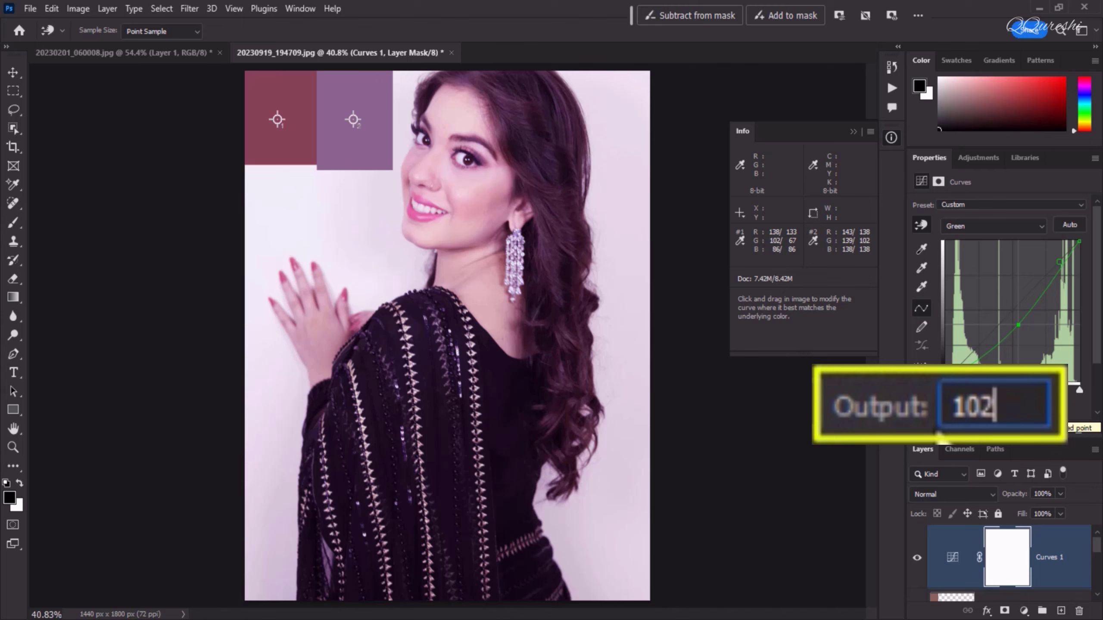
key(Return)
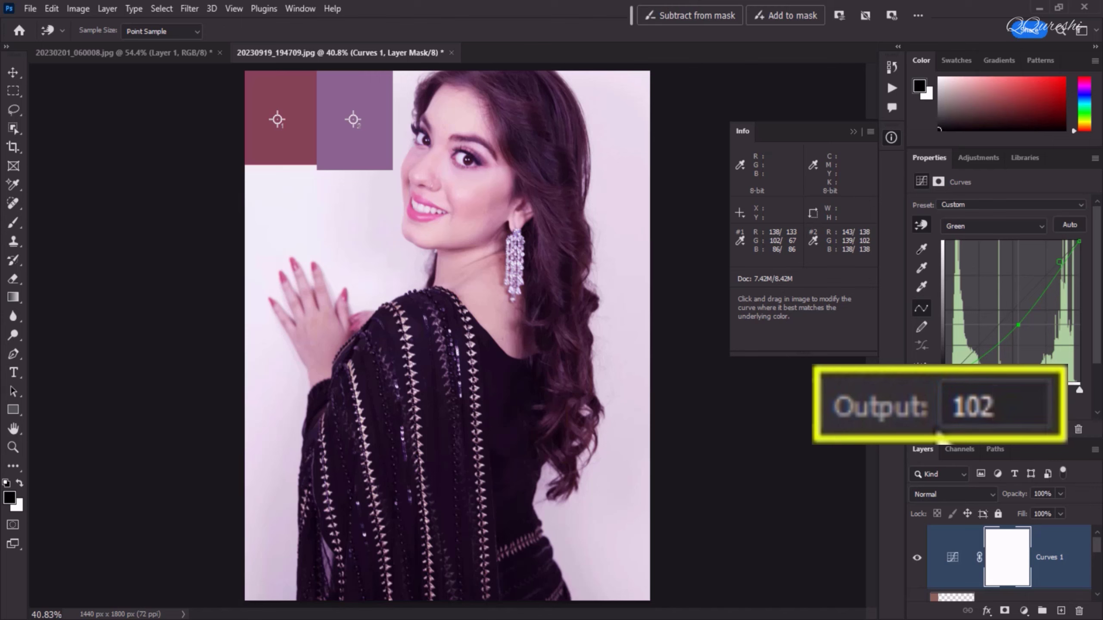
Set the output of the grey swatch's point on the Blue curve to 86, matching the brown swatch's blue value
click(963, 223)
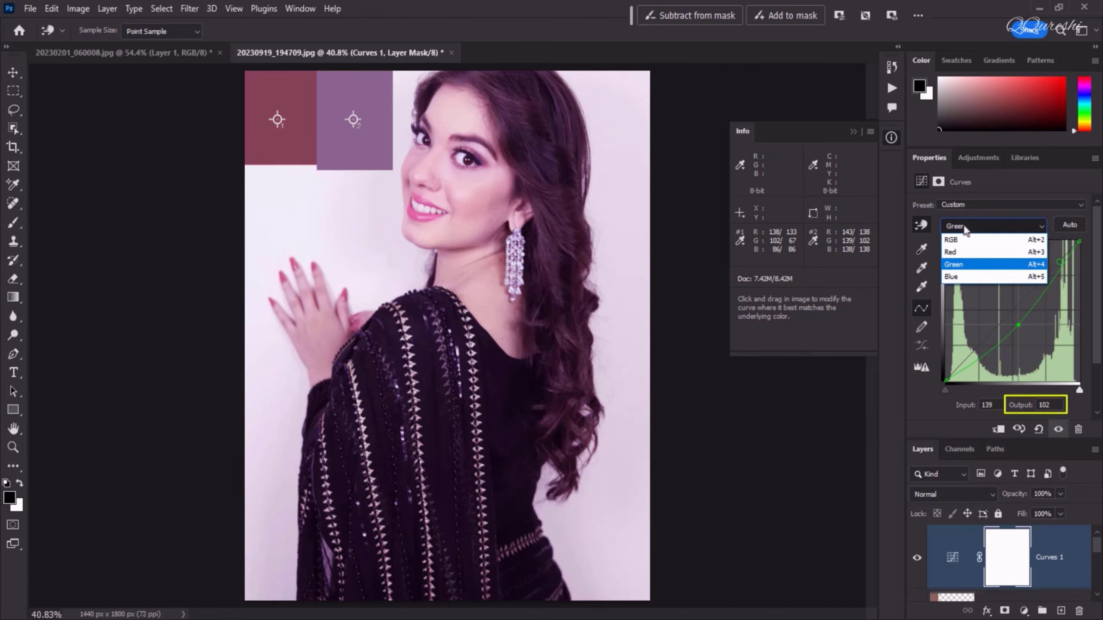
click(961, 278)
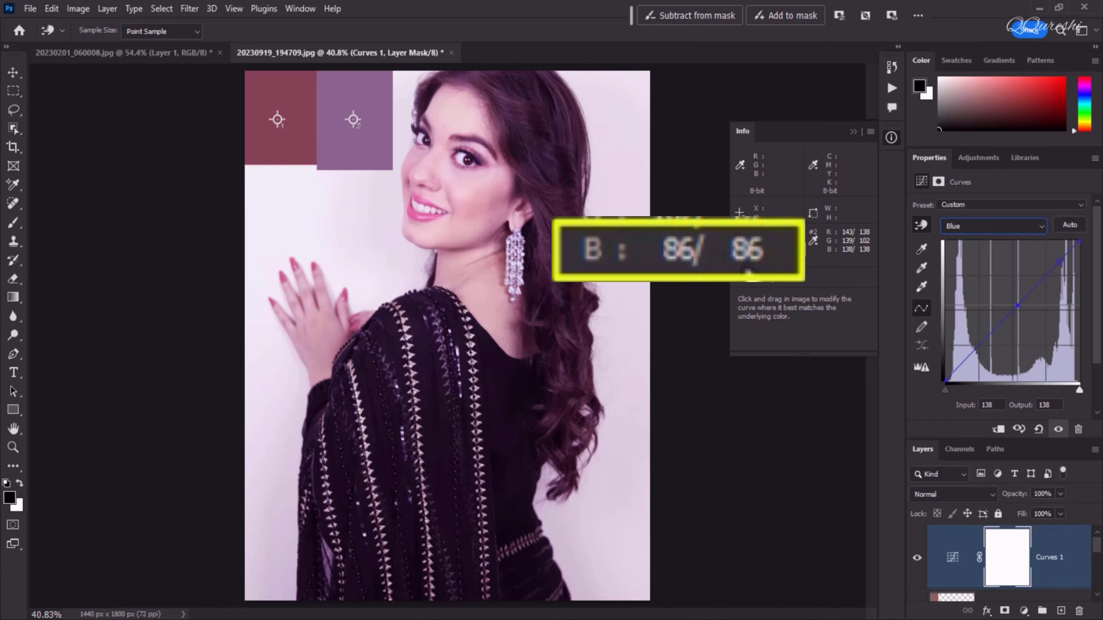
double_click(1056, 405)
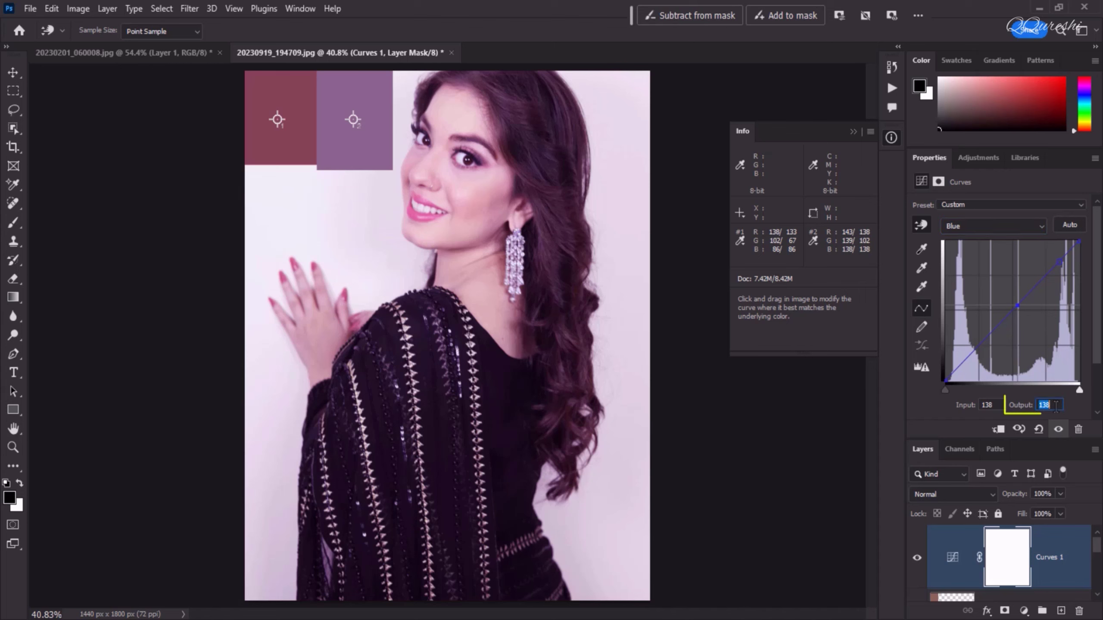
text(86)
click(853, 132)
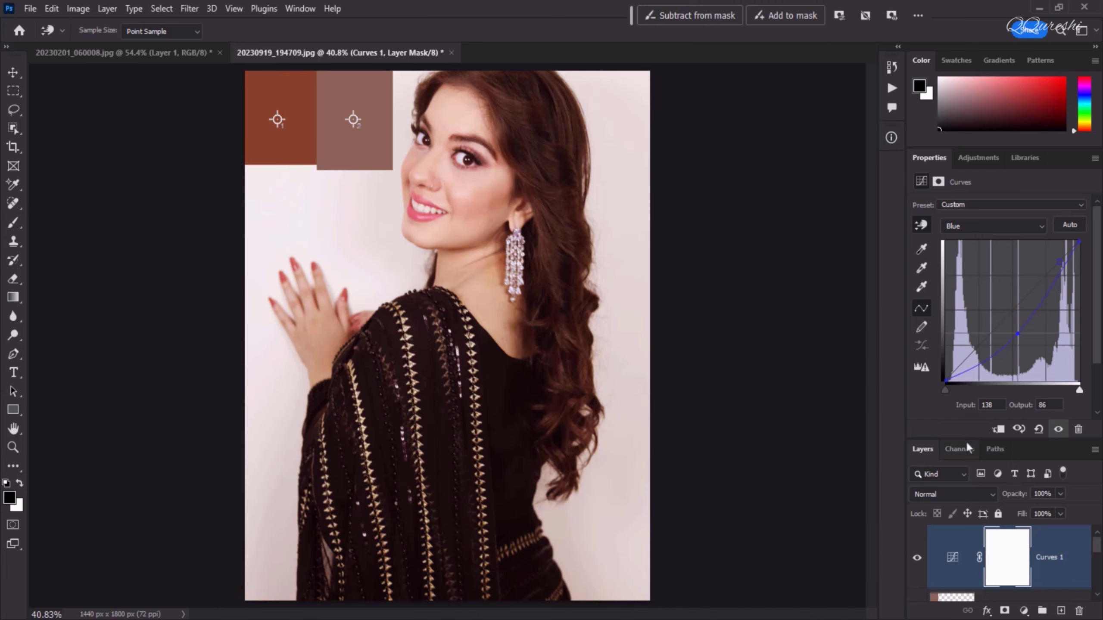
Remove both Color Sampler points from the two swatches
drag(964, 440, 965, 327)
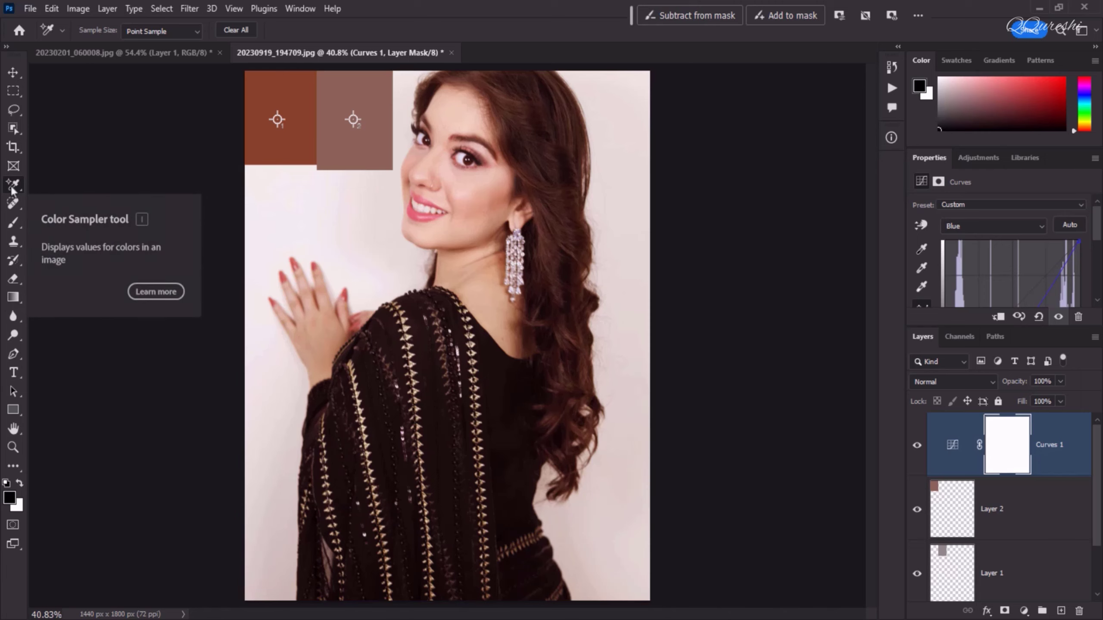
key(alt)
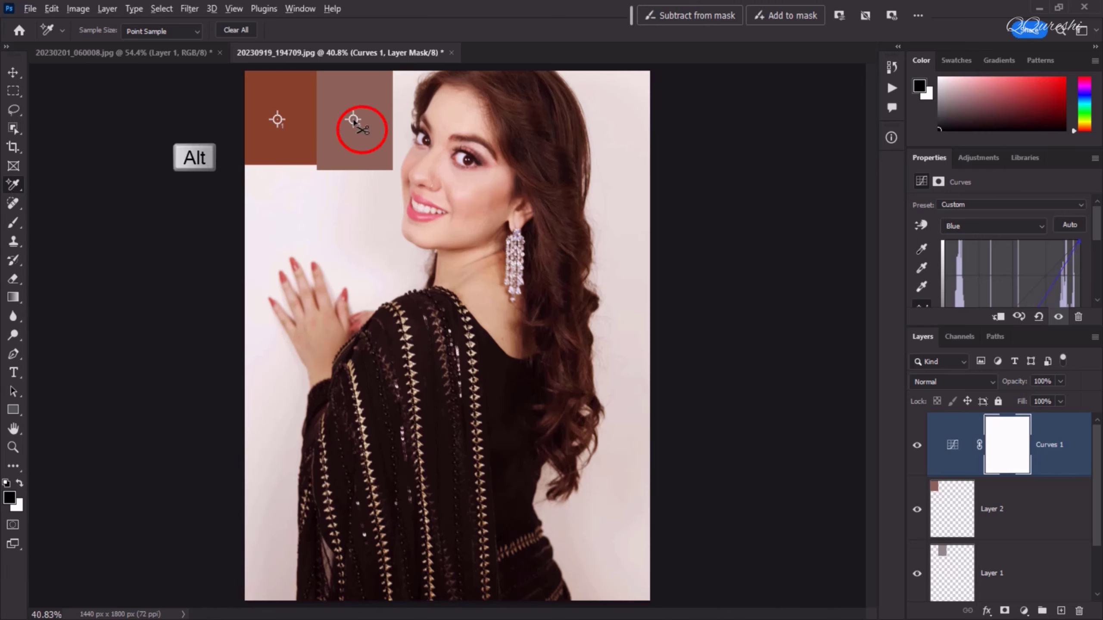
alt+click(354, 123)
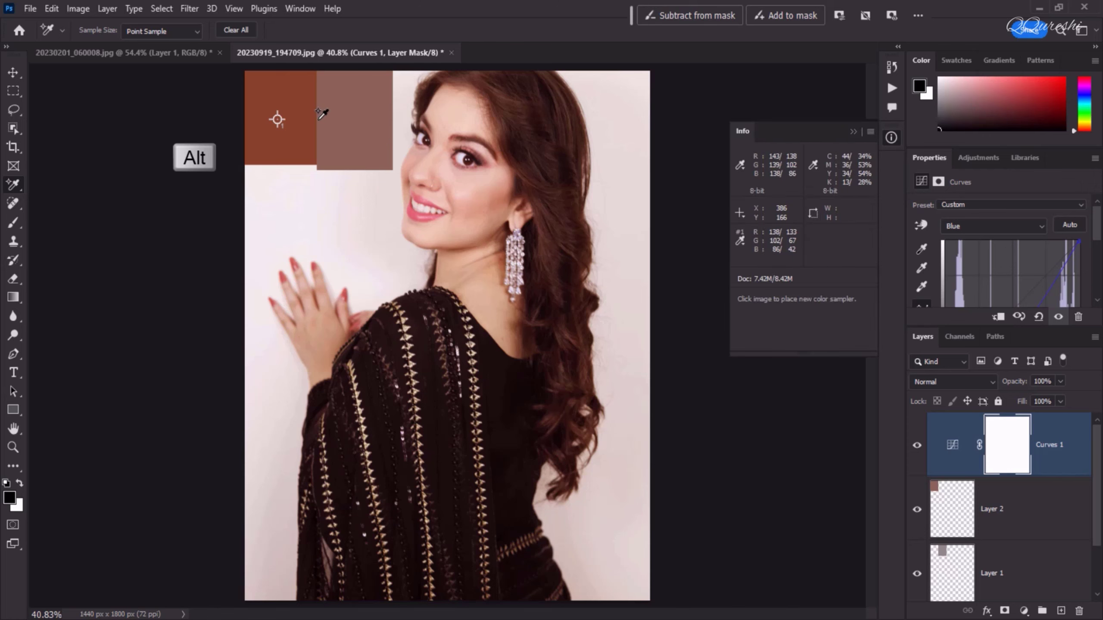
alt+click(278, 120)
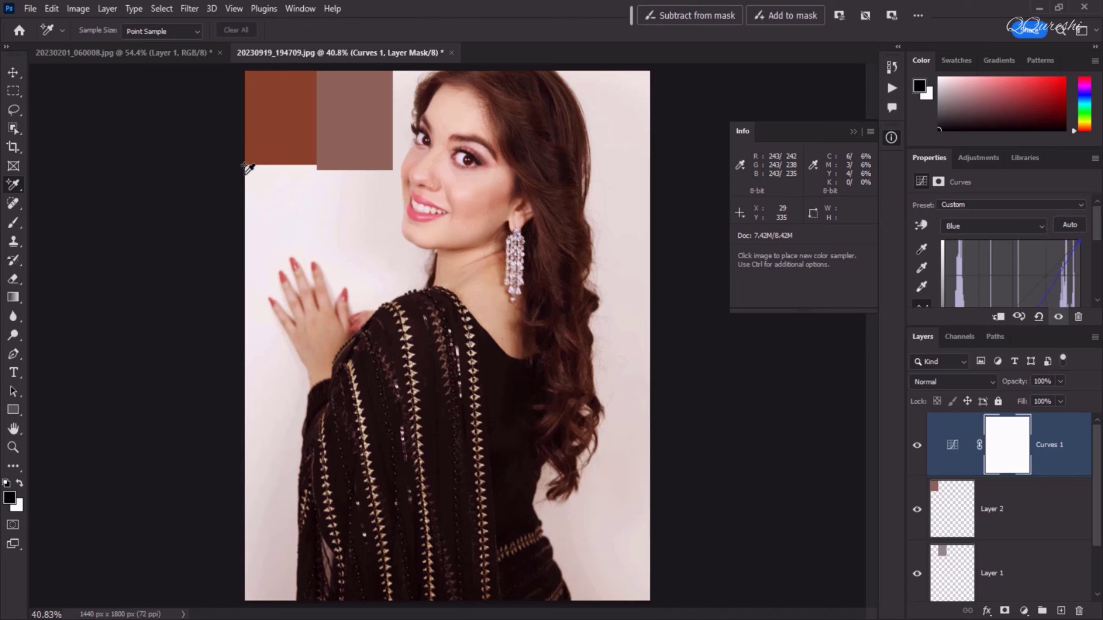
In 20230201_060008.jpg, duplicate the Background layer and scale the copy proportionally to about 37%
click(173, 55)
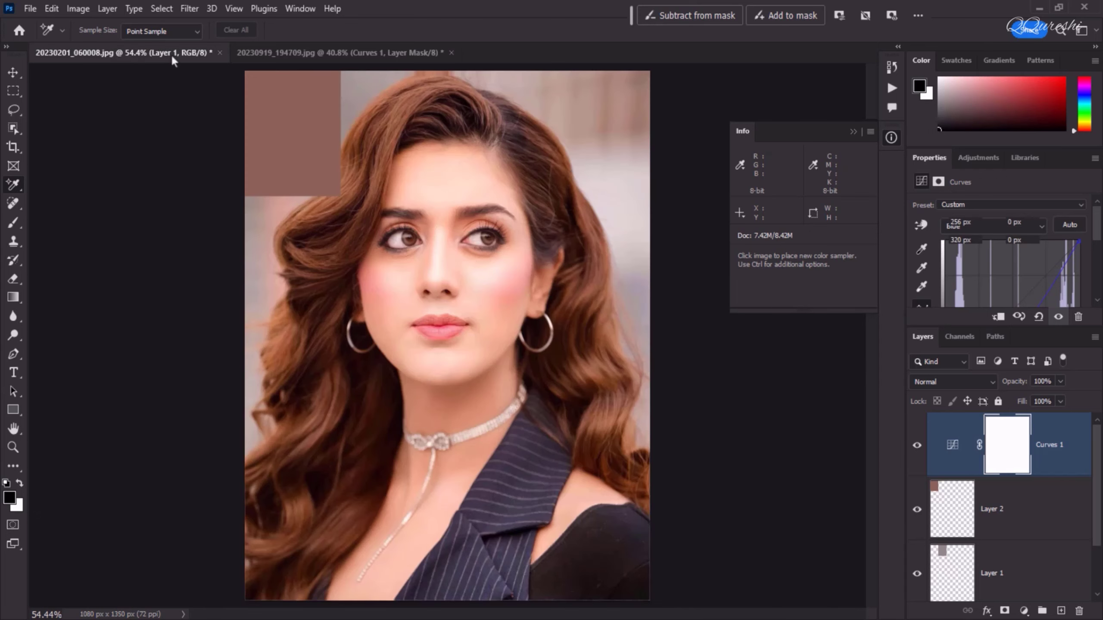
click(1021, 526)
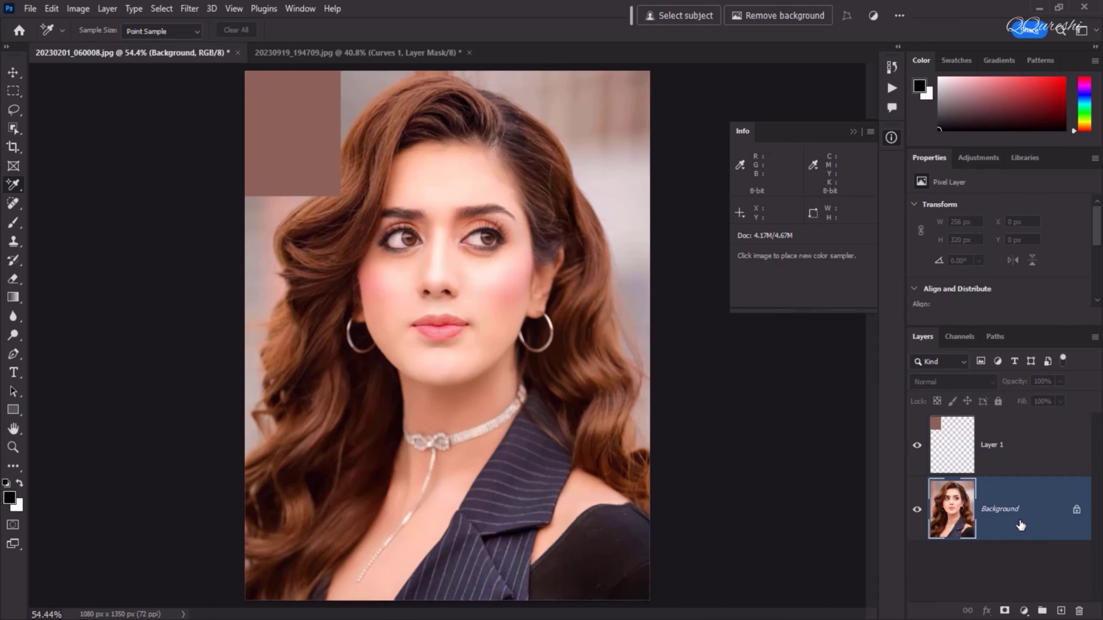
key(ctrl+j)
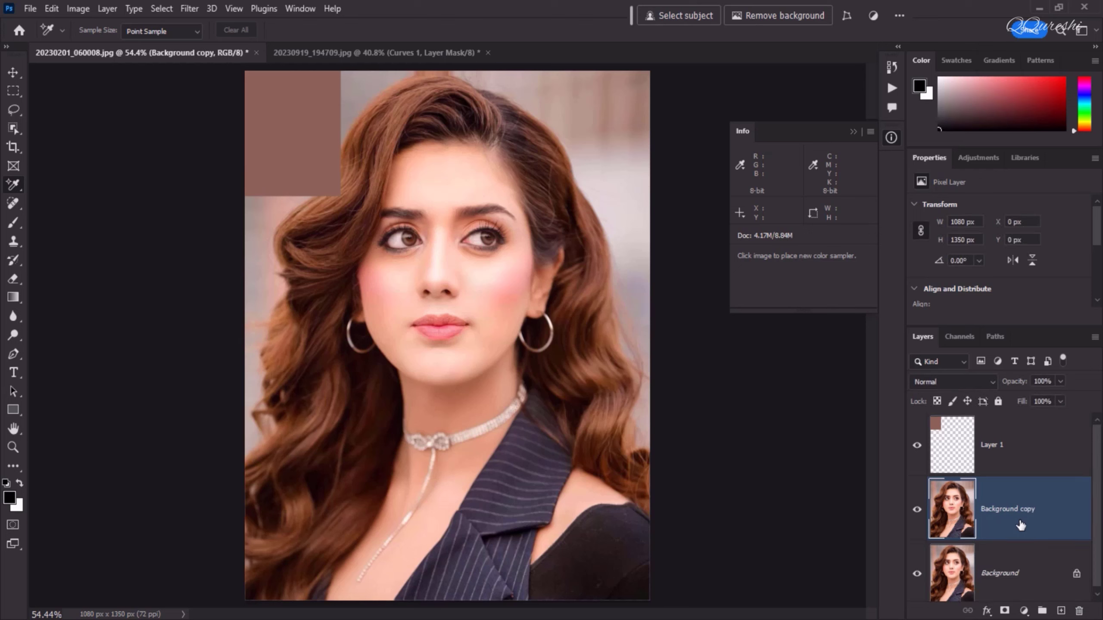
key(ctrl+t)
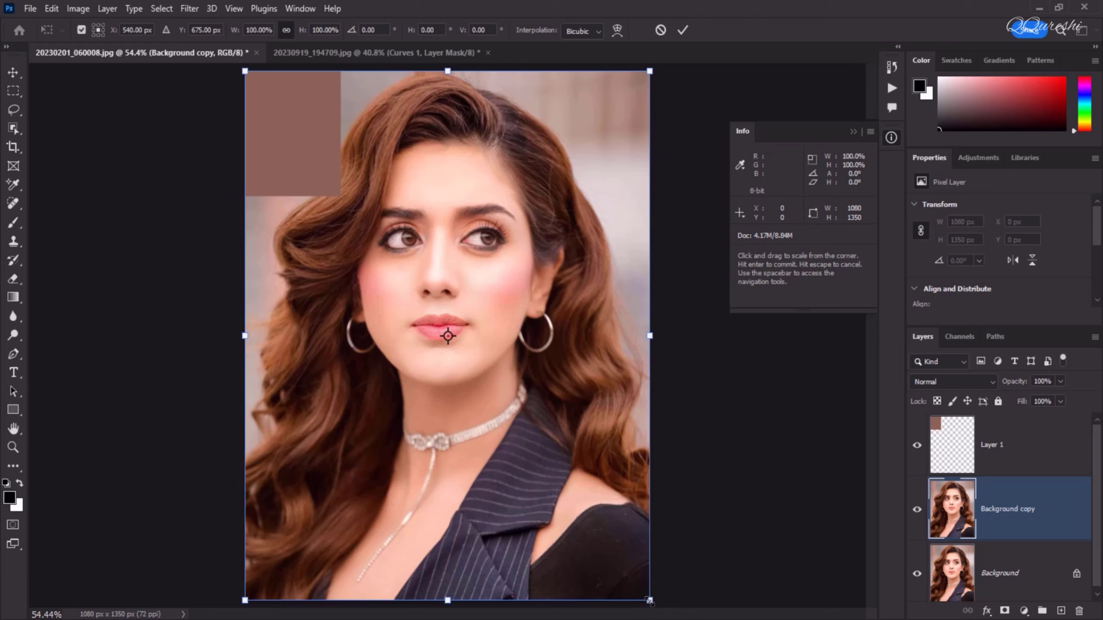
drag(649, 601, 431, 235)
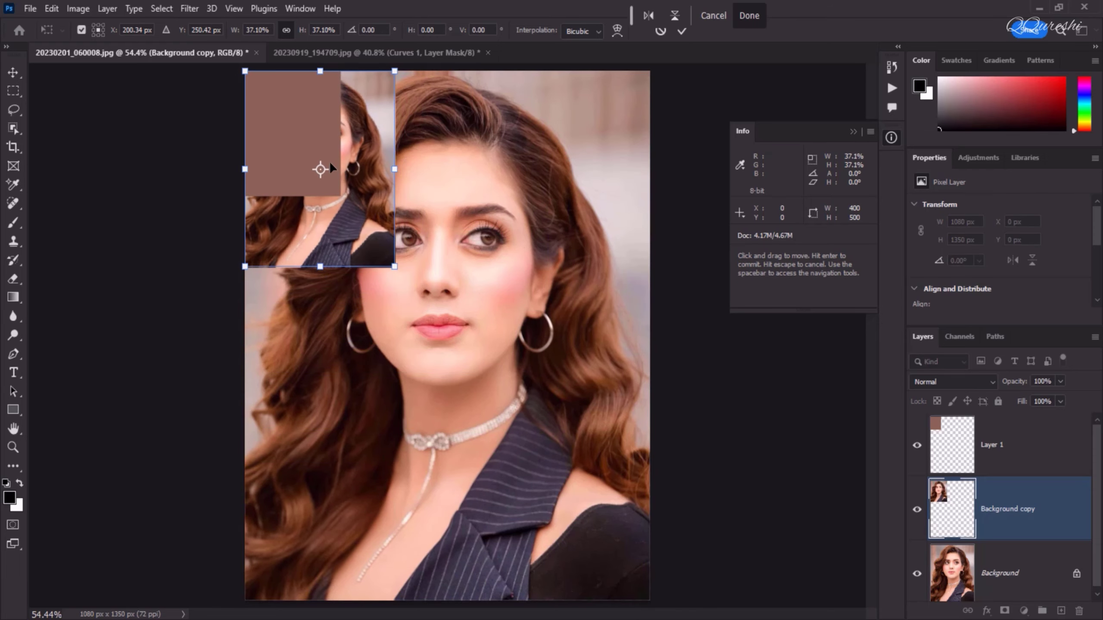
Copy the scaled-down Background copy layer into 20230919_194709.jpg with the Move tool, placing it beside the woman's face
click(13, 72)
drag(357, 217, 373, 57)
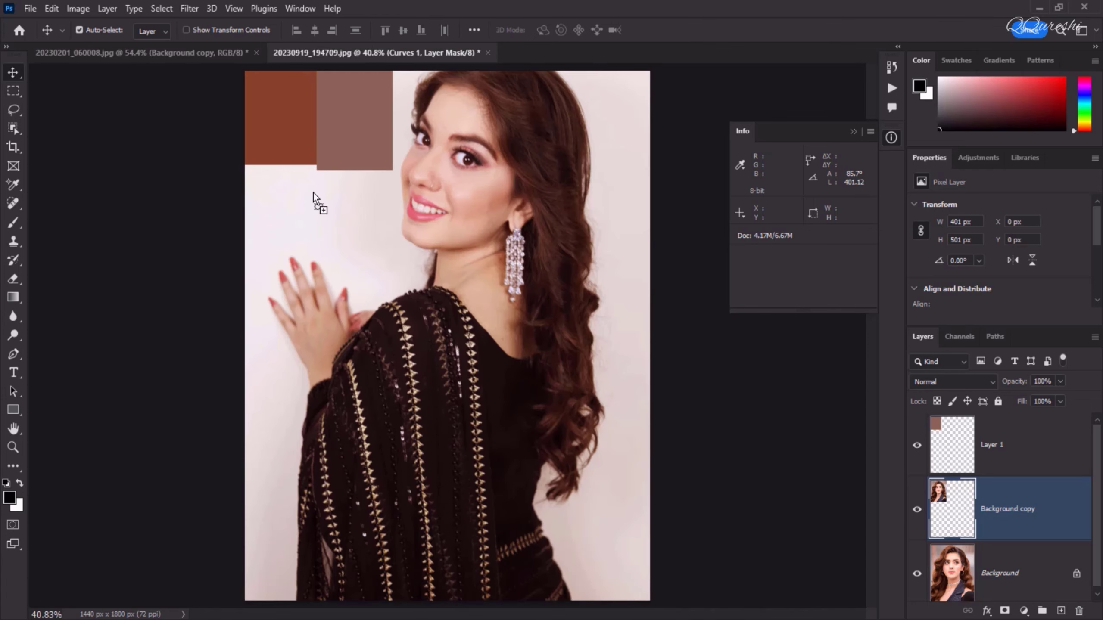
drag(313, 193, 313, 193)
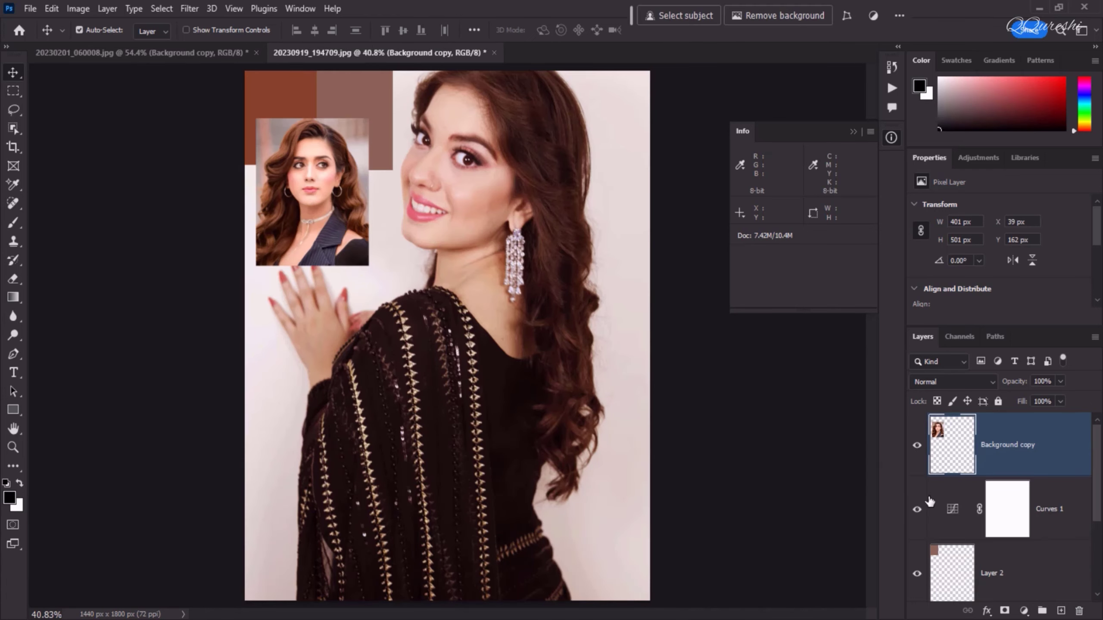
Delete the two swatch layers, Layer 2 and Layer 1
click(946, 567)
scroll(947, 556, down, 2)
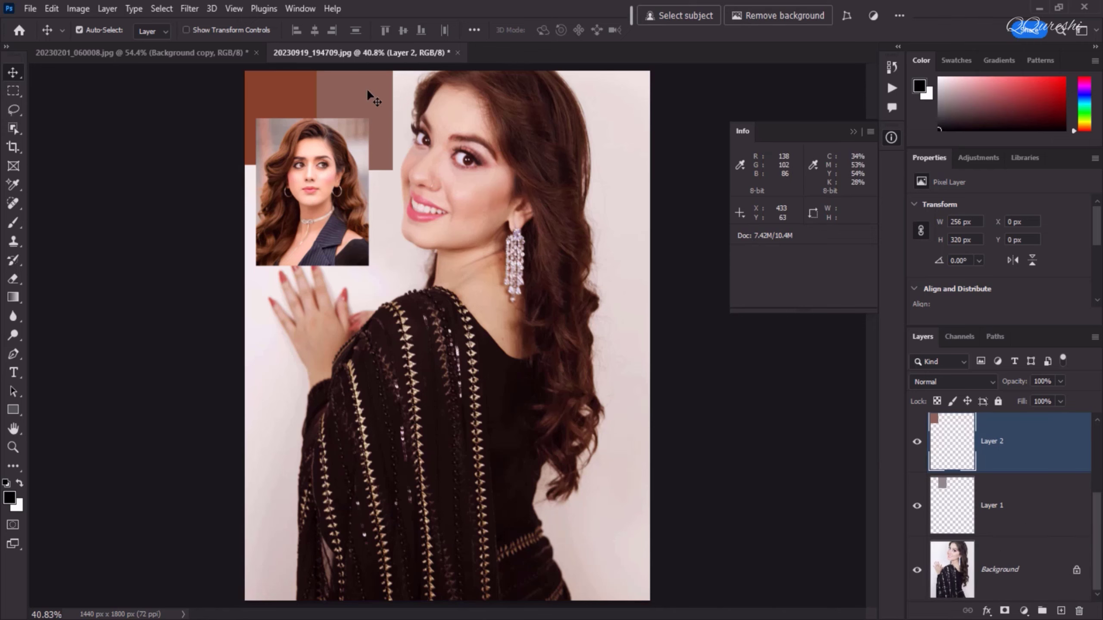
shift+click(996, 504)
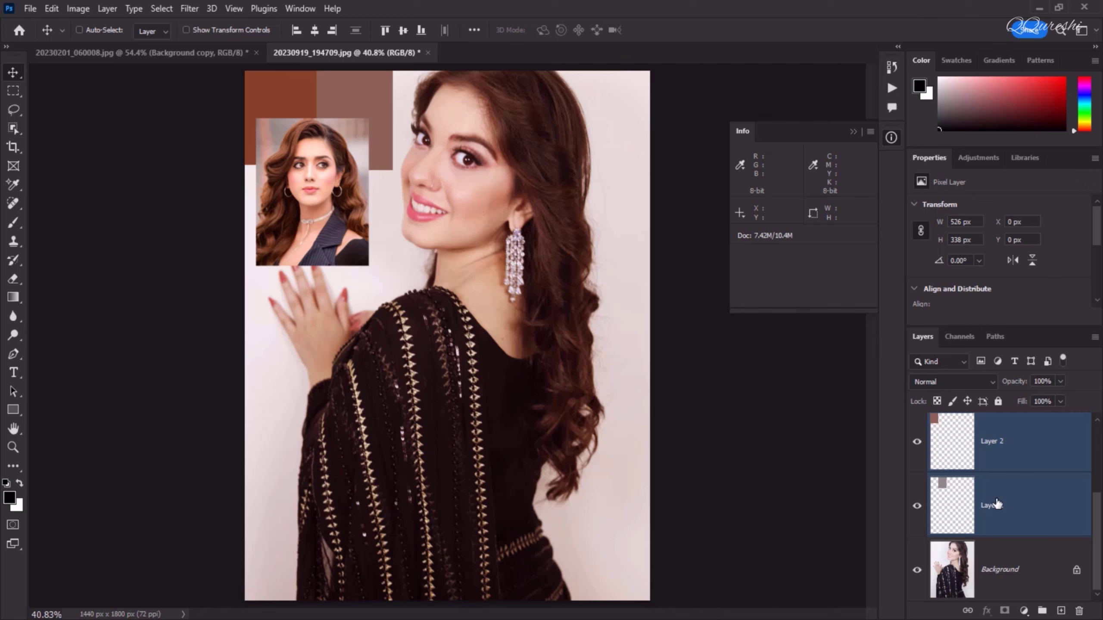
click(1079, 610)
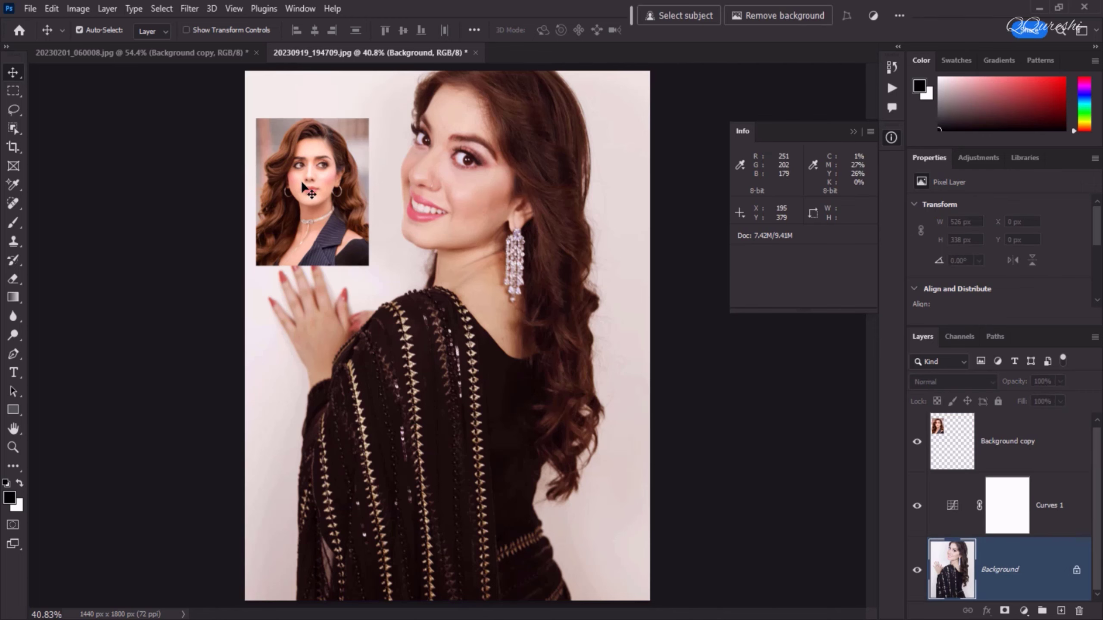
Move the inset reference portrait into the photo's upper-left corner and enlarge it to about 493 × 616 px
drag(315, 189, 310, 140)
key(ctrl+t)
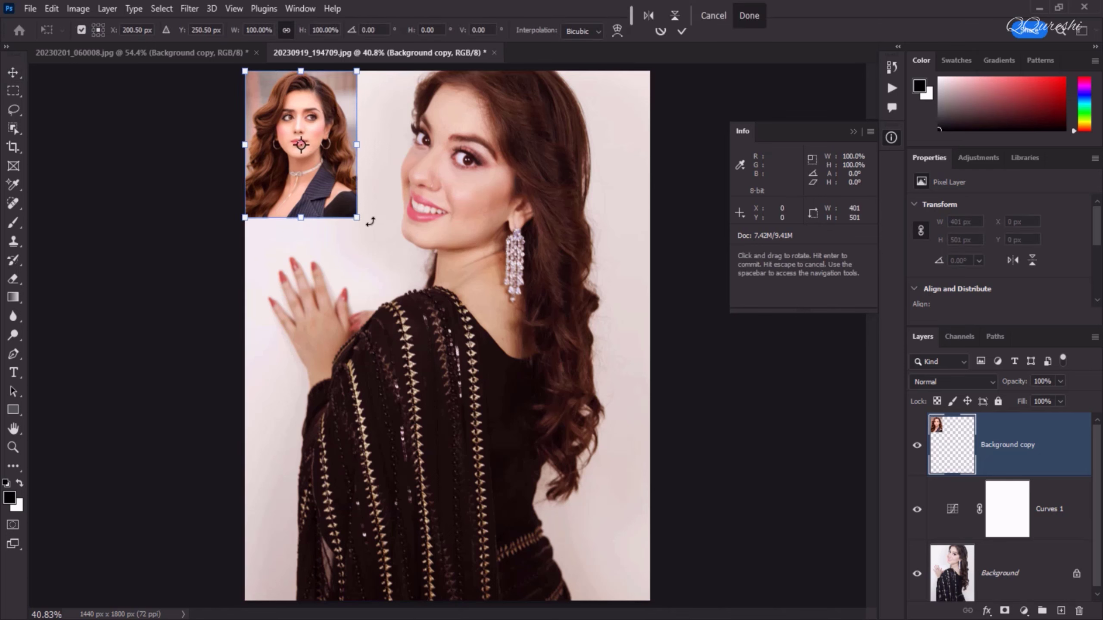
drag(357, 216, 382, 255)
key(Return)
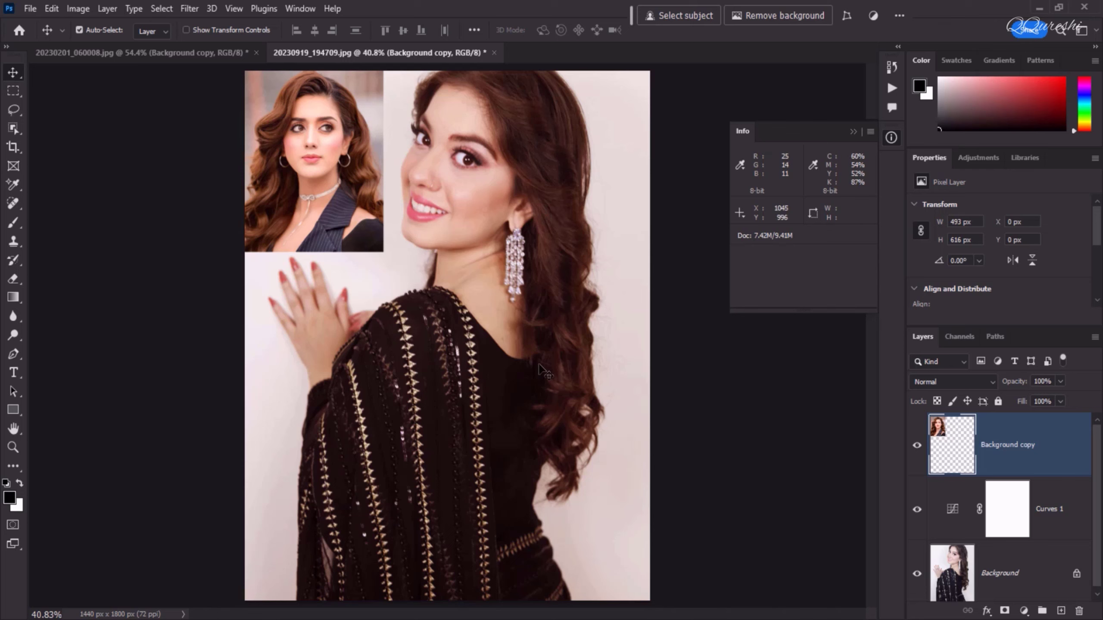
Hide and show the Curves 1 layer to compare the photo's tone with the reference portrait
click(916, 509)
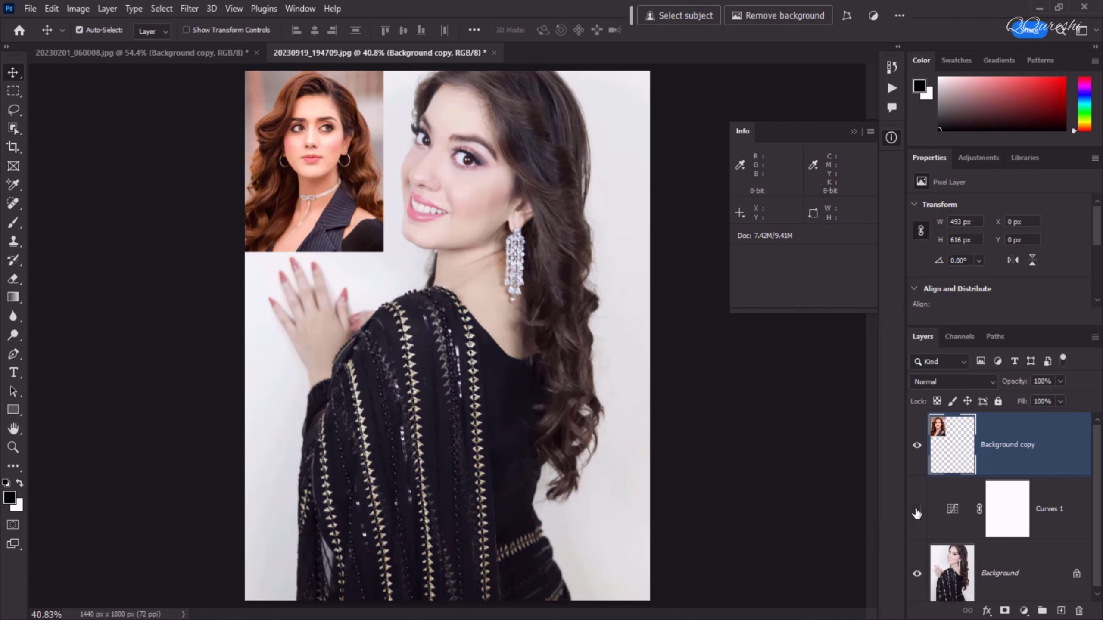
click(917, 510)
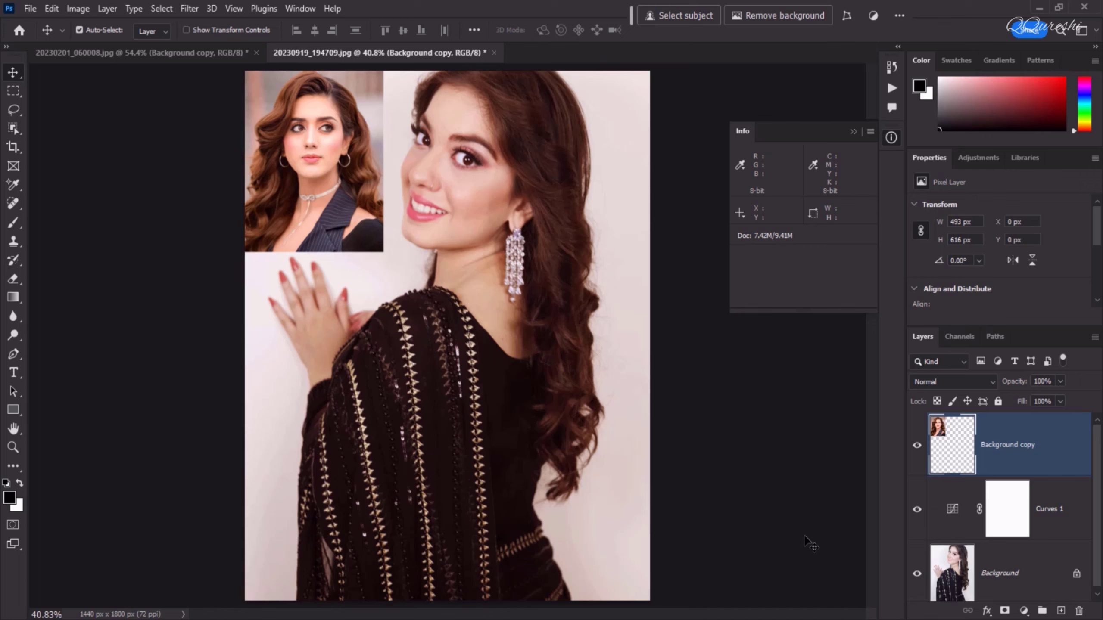
Paint black on the Curves 1 mask with a 100 px Brush over the outfit's shoulder and along its edge
click(1007, 516)
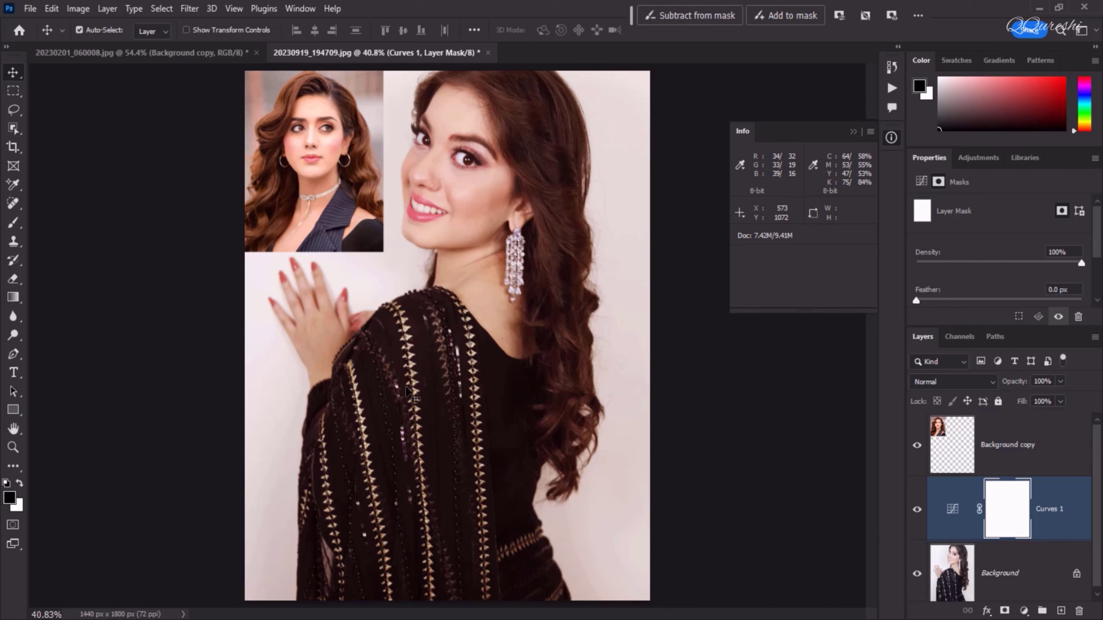
click(14, 222)
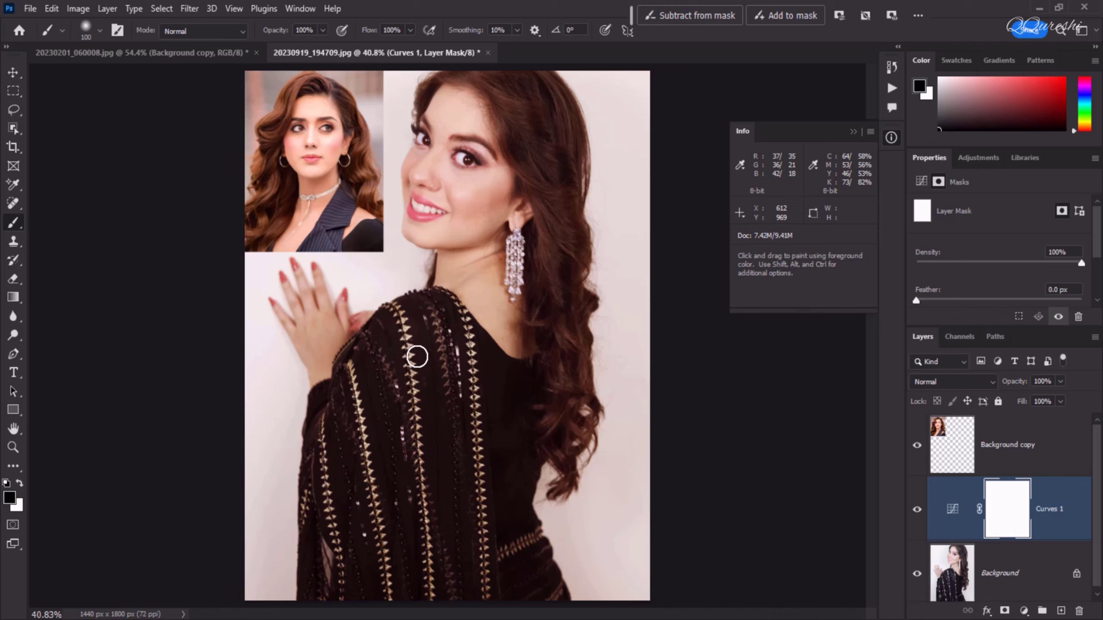
mouse_move(417, 356)
mouse_down()
mouse_move(388, 414)
mouse_move(430, 333)
mouse_move(374, 402)
mouse_up()
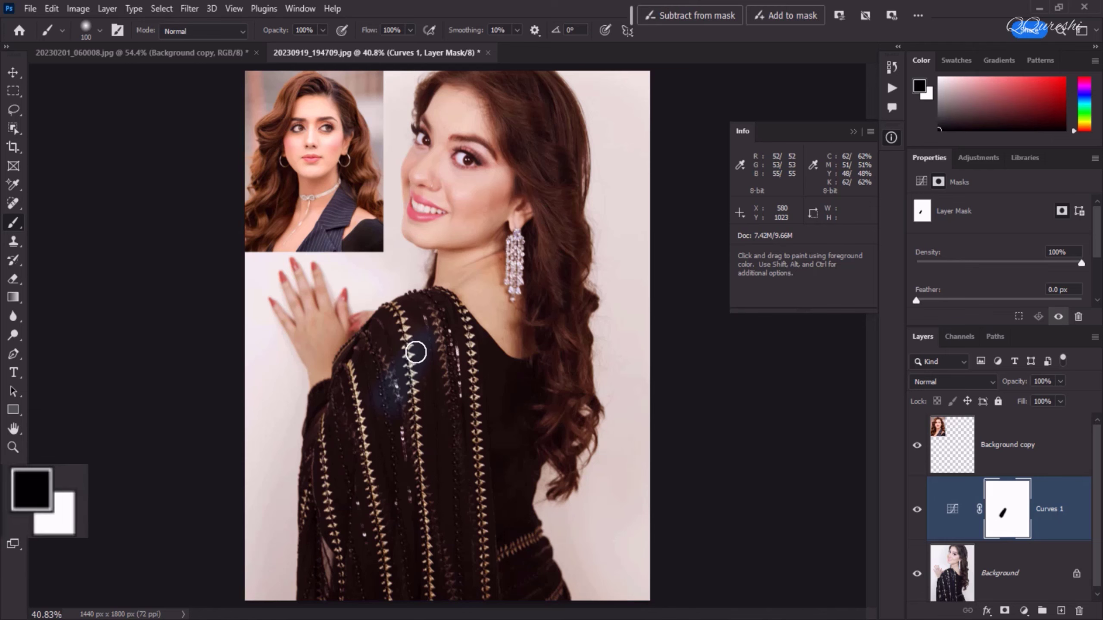
mouse_move(390, 326)
mouse_down()
mouse_move(440, 299)
mouse_move(493, 361)
mouse_move(534, 375)
mouse_move(520, 463)
mouse_move(539, 411)
mouse_move(507, 501)
mouse_move(544, 453)
mouse_move(516, 499)
mouse_move(530, 481)
mouse_move(526, 525)
mouse_move(562, 602)
mouse_up()
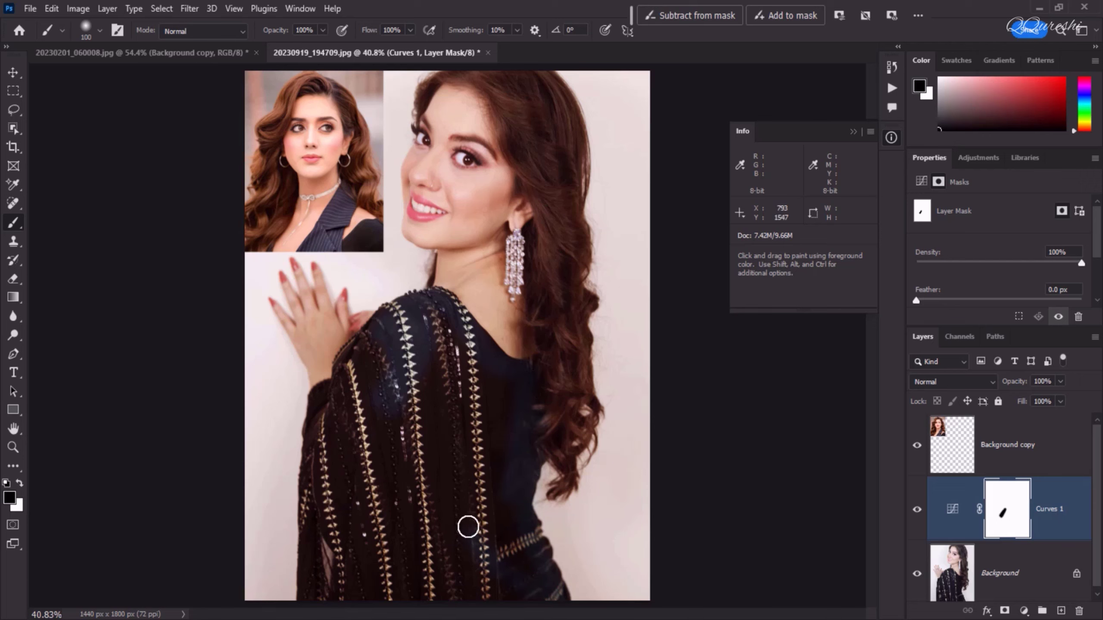
Mask out the rest of the black outfit on Curves 1 with a 400 px brush, reducing it to 200 px for finer areas
key(bracketright)
key(bracketright)
key(bracketright)
key(bracketright)
key(bracketright)
key(bracketright)
key(bracketright)
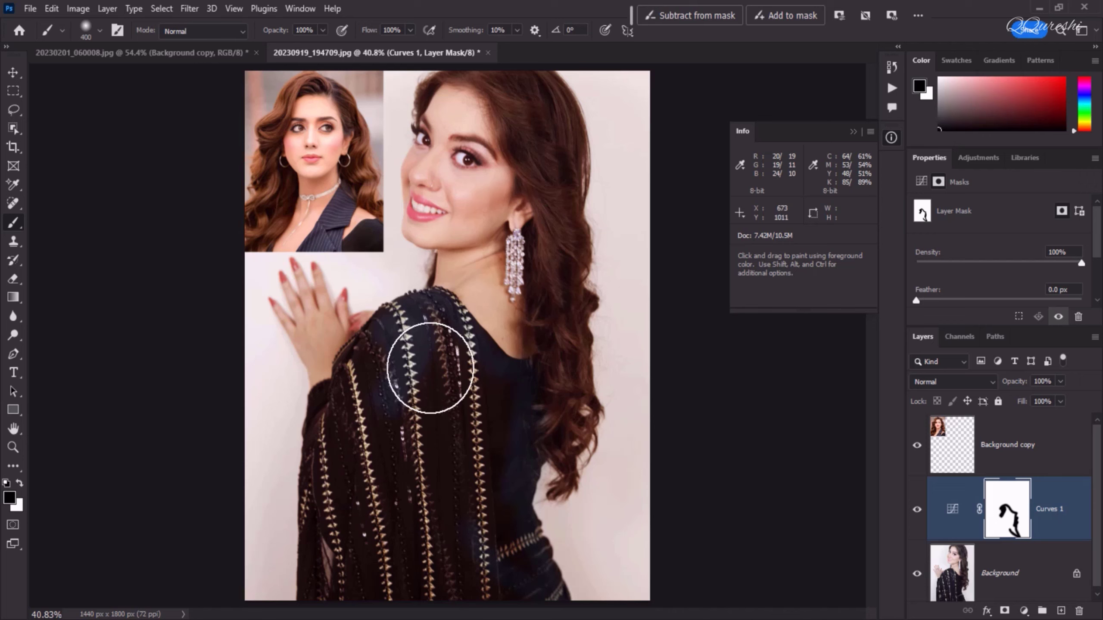
mouse_move(416, 499)
mouse_down()
mouse_move(476, 419)
mouse_move(384, 566)
mouse_move(444, 527)
mouse_move(460, 594)
mouse_move(487, 476)
mouse_move(493, 522)
mouse_move(480, 570)
mouse_move(384, 560)
mouse_move(341, 580)
mouse_move(357, 537)
mouse_move(351, 416)
mouse_move(338, 579)
mouse_move(364, 357)
mouse_move(342, 405)
mouse_move(327, 404)
mouse_move(323, 587)
mouse_move(436, 472)
mouse_move(483, 398)
mouse_move(430, 317)
mouse_move(367, 371)
mouse_move(389, 338)
mouse_move(343, 409)
mouse_move(407, 413)
mouse_move(449, 354)
mouse_move(488, 504)
mouse_move(500, 420)
mouse_move(482, 547)
mouse_move(490, 552)
mouse_move(506, 513)
mouse_move(524, 577)
mouse_up()
key(bracketleft)
key(bracketleft)
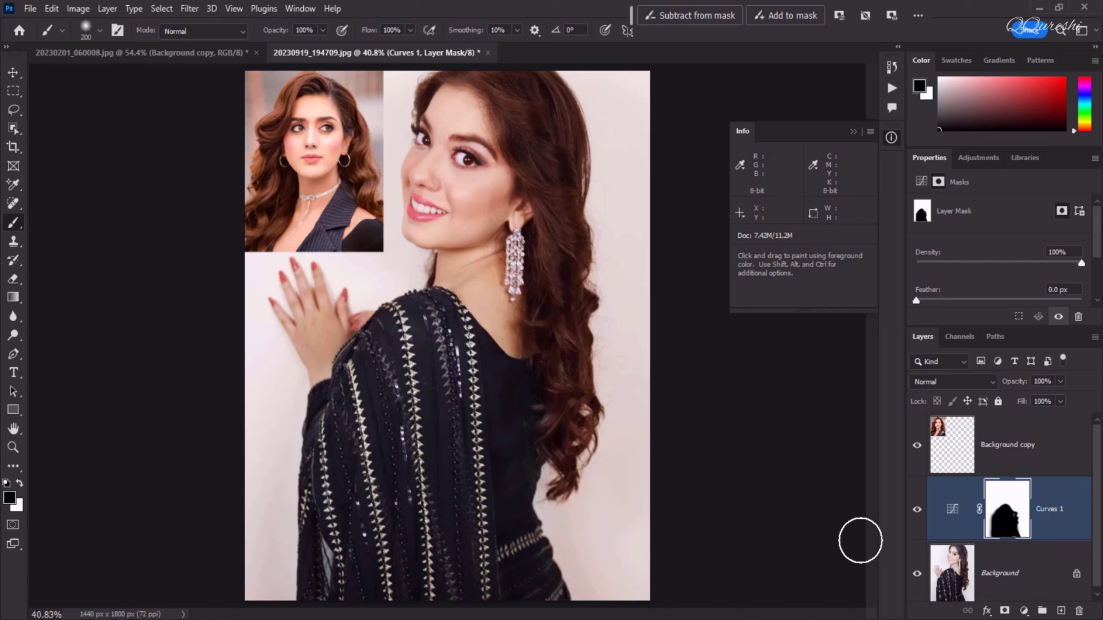
Toggle the visibility of the masked Curves 1 layer to compare the photo before and after the color match
click(916, 511)
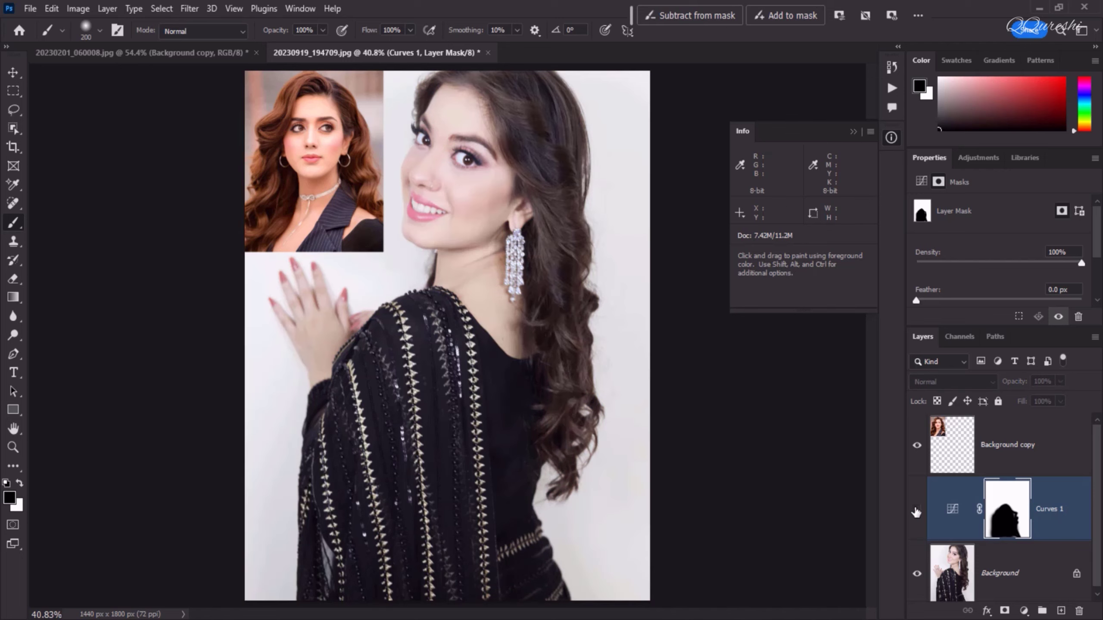
click(916, 512)
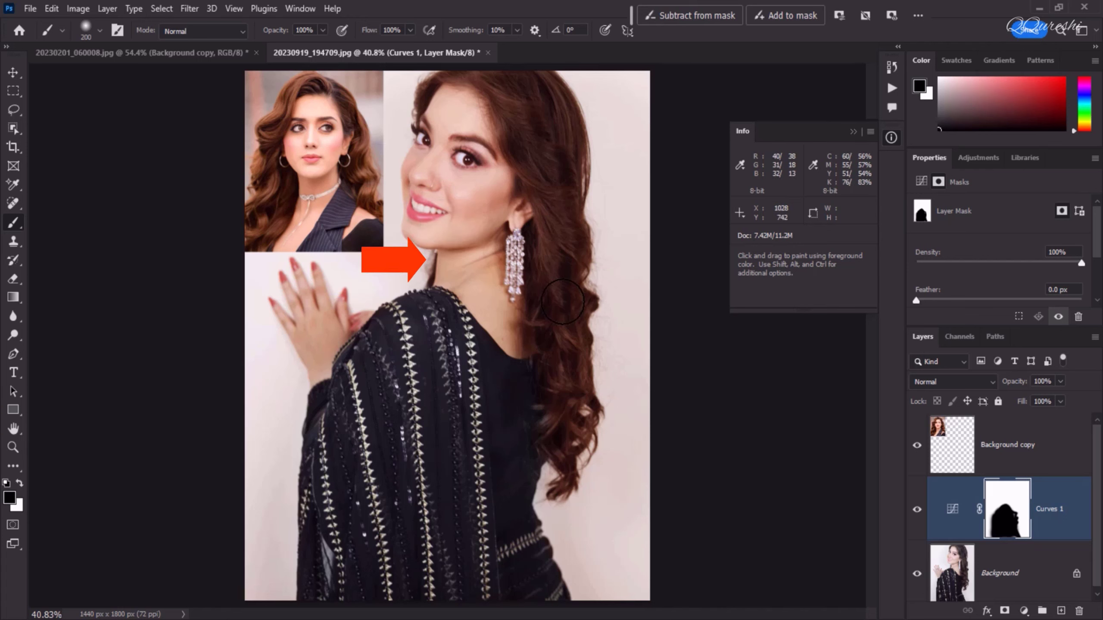
click(917, 510)
click(917, 509)
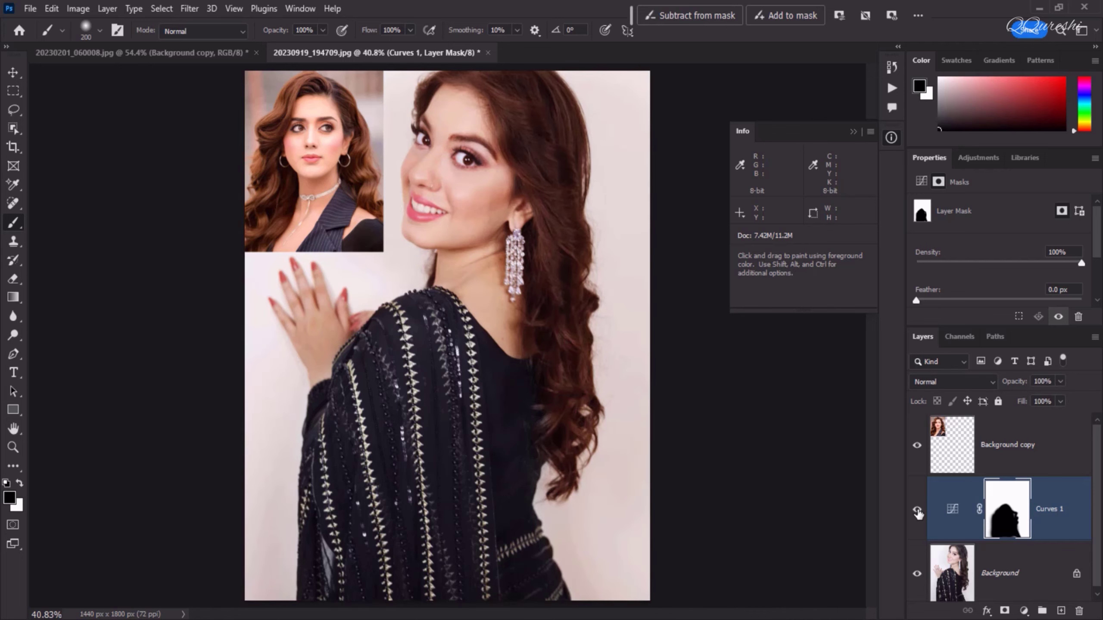